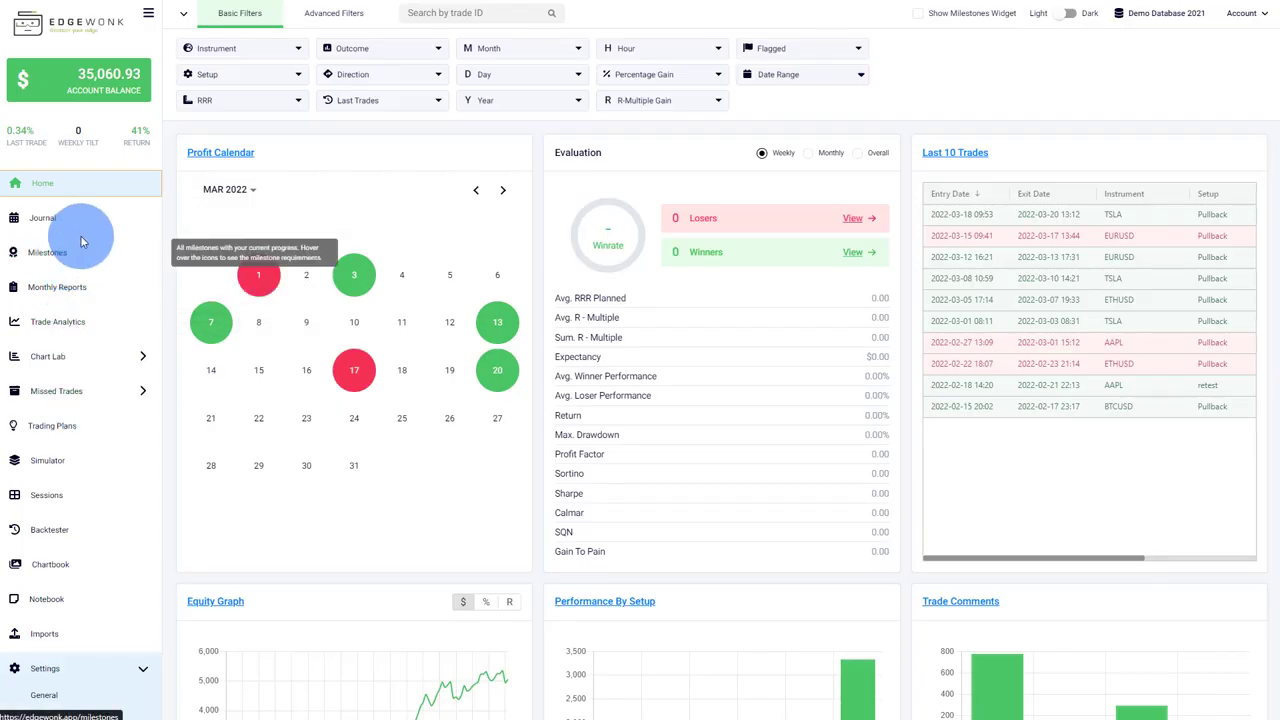
Review the advanced trade data of the 2022-03-18 TSLA trade in the Journal and close it without saving.
left_click(86, 228)
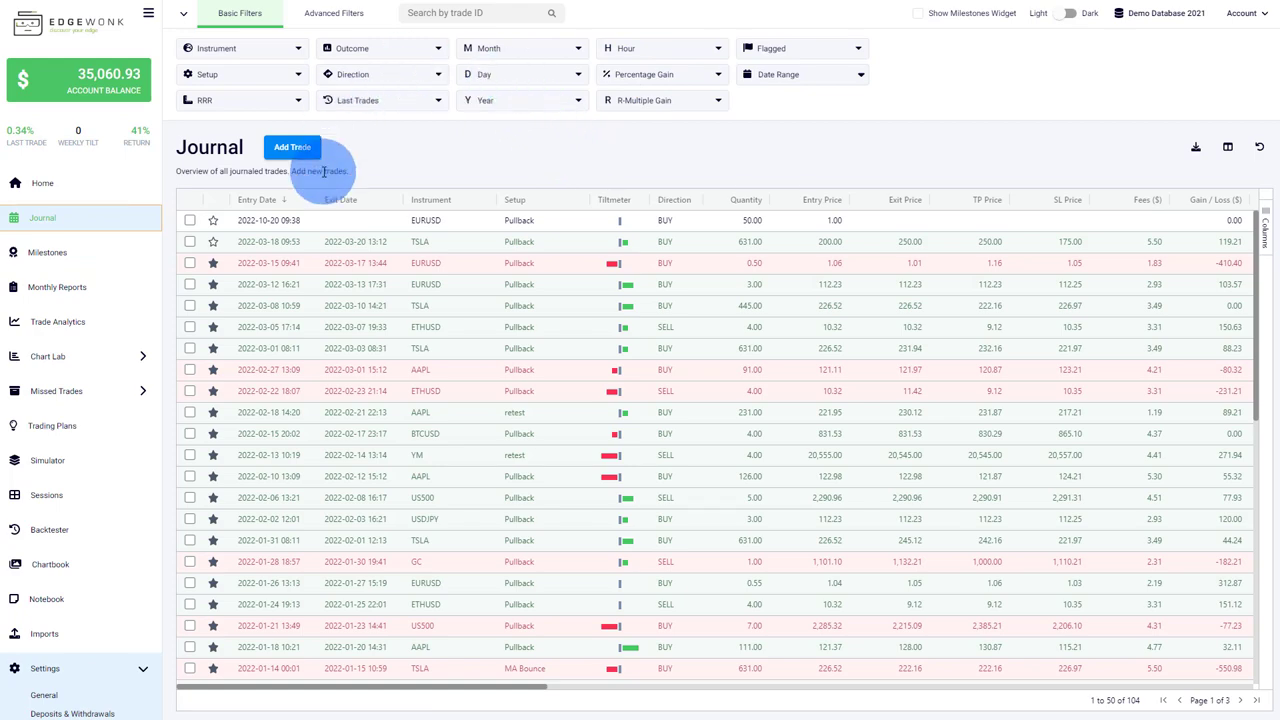
left_click(280, 241)
left_click(472, 166)
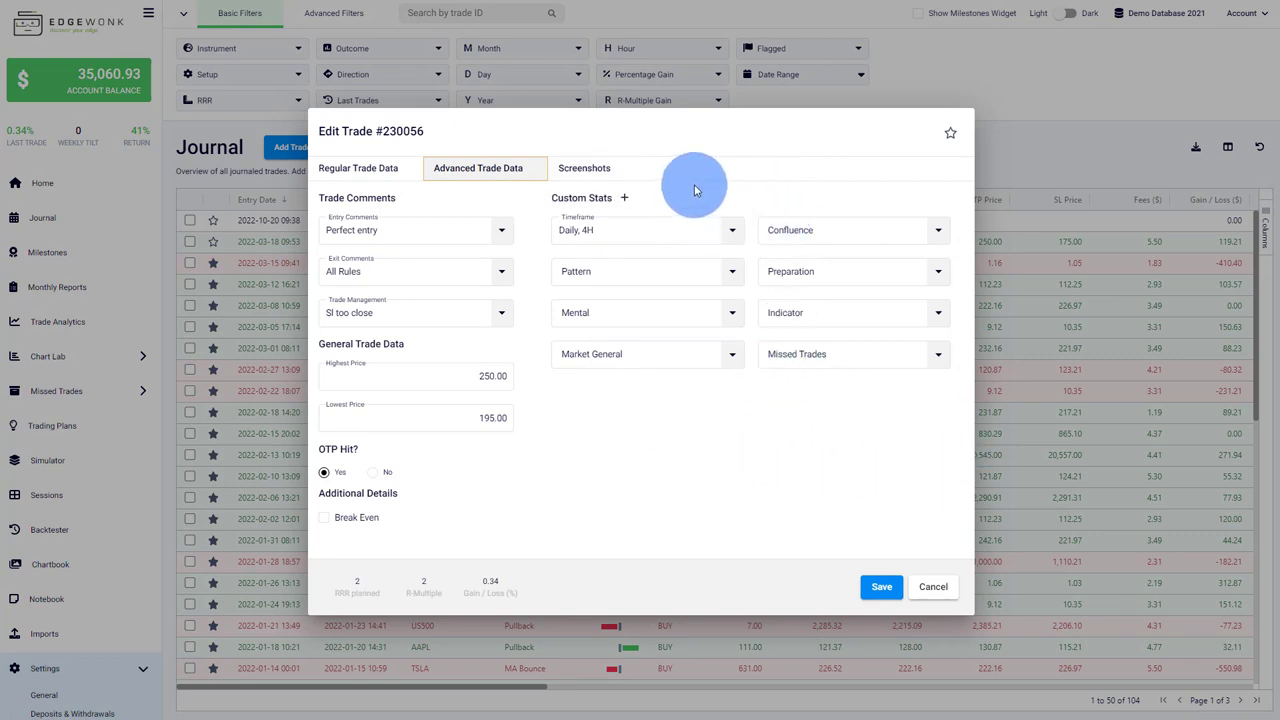
left_click(933, 590)
Examine the Custom Statistics settings, covering the defined categories with their entries and the unused custom comment groups.
scroll(45, 515, "down", 2)
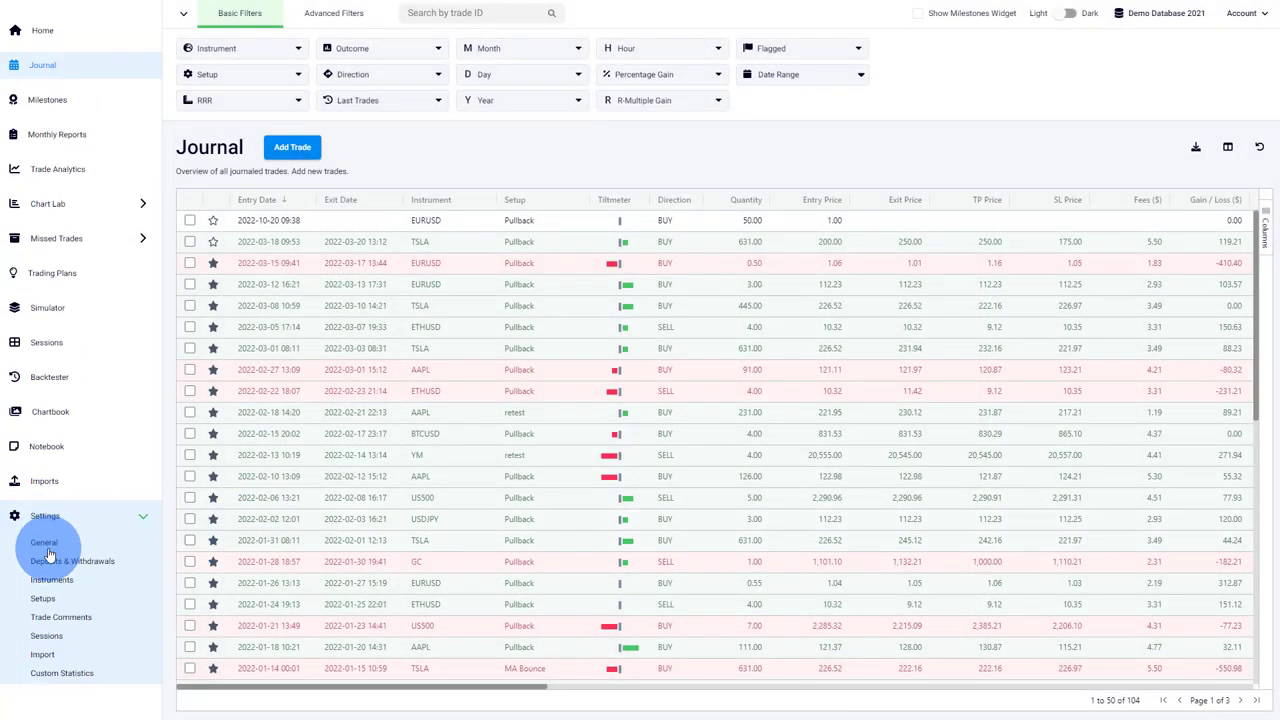
left_click(60, 672)
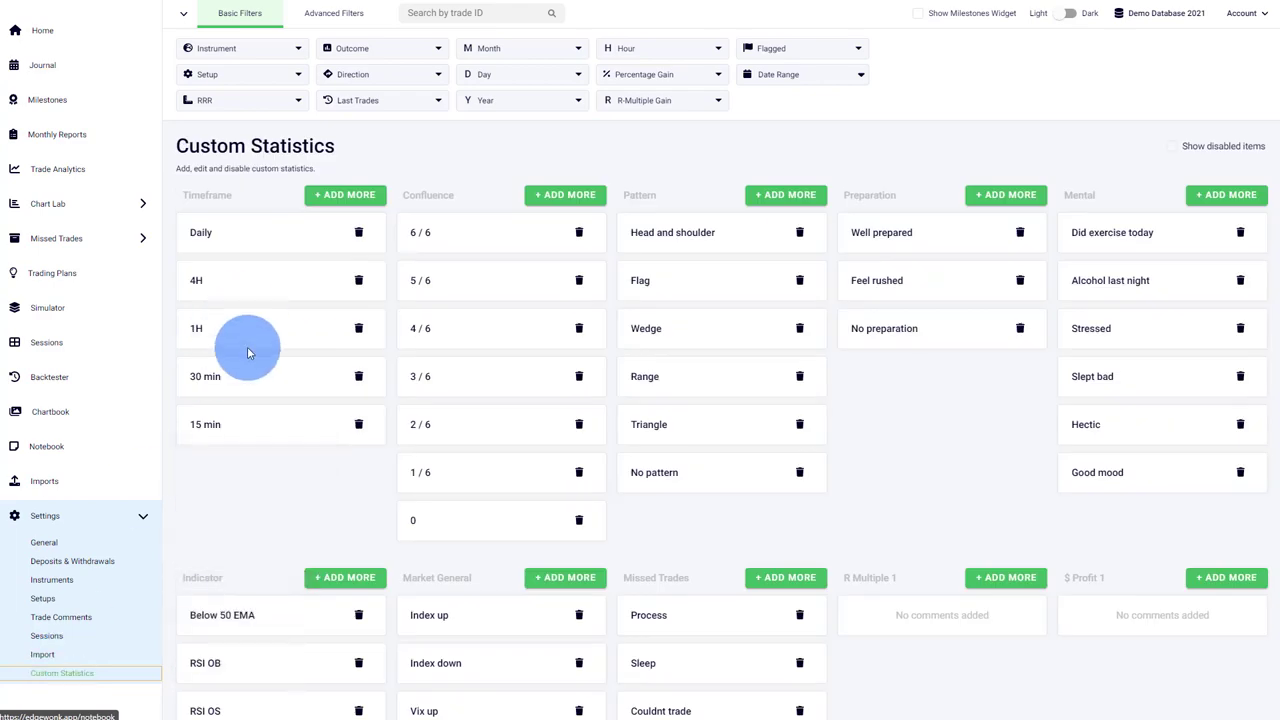
scroll(1050, 575, "down", 3)
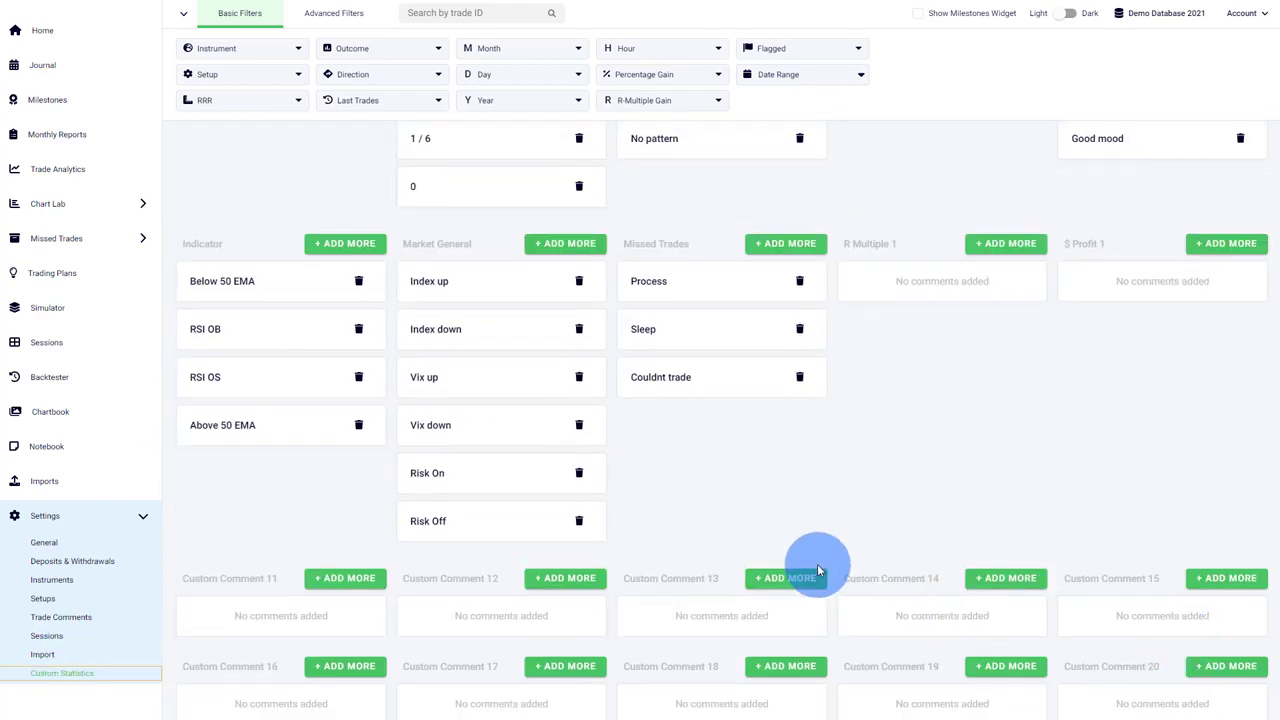
scroll(780, 545, "up", 3)
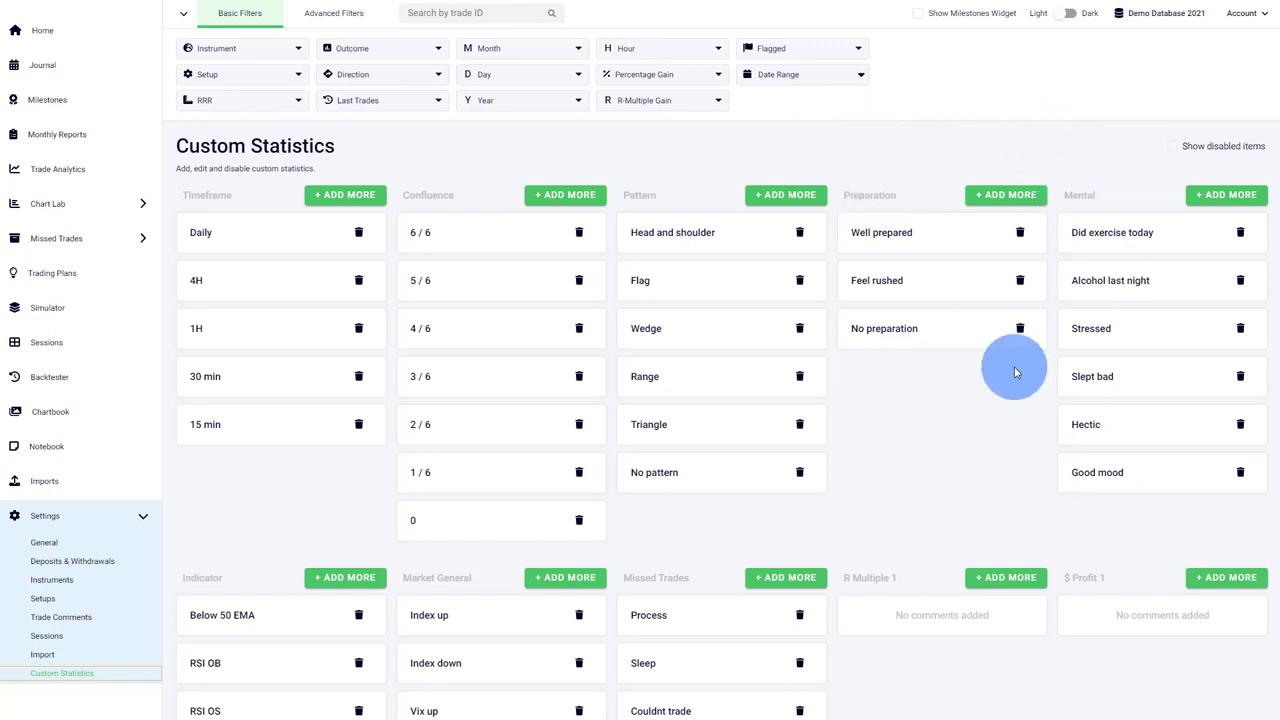
scroll(1015, 372, "down", 2)
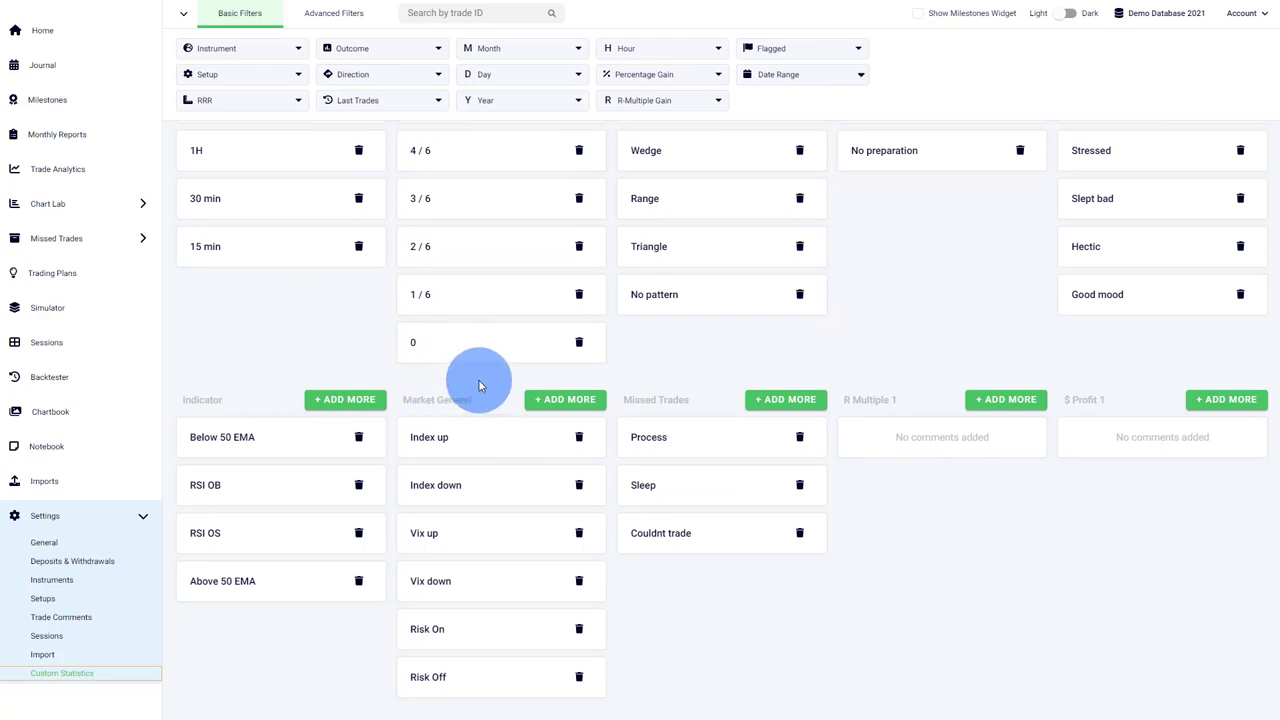
scroll(911, 488, "up", 1)
scroll(859, 465, "down", 3)
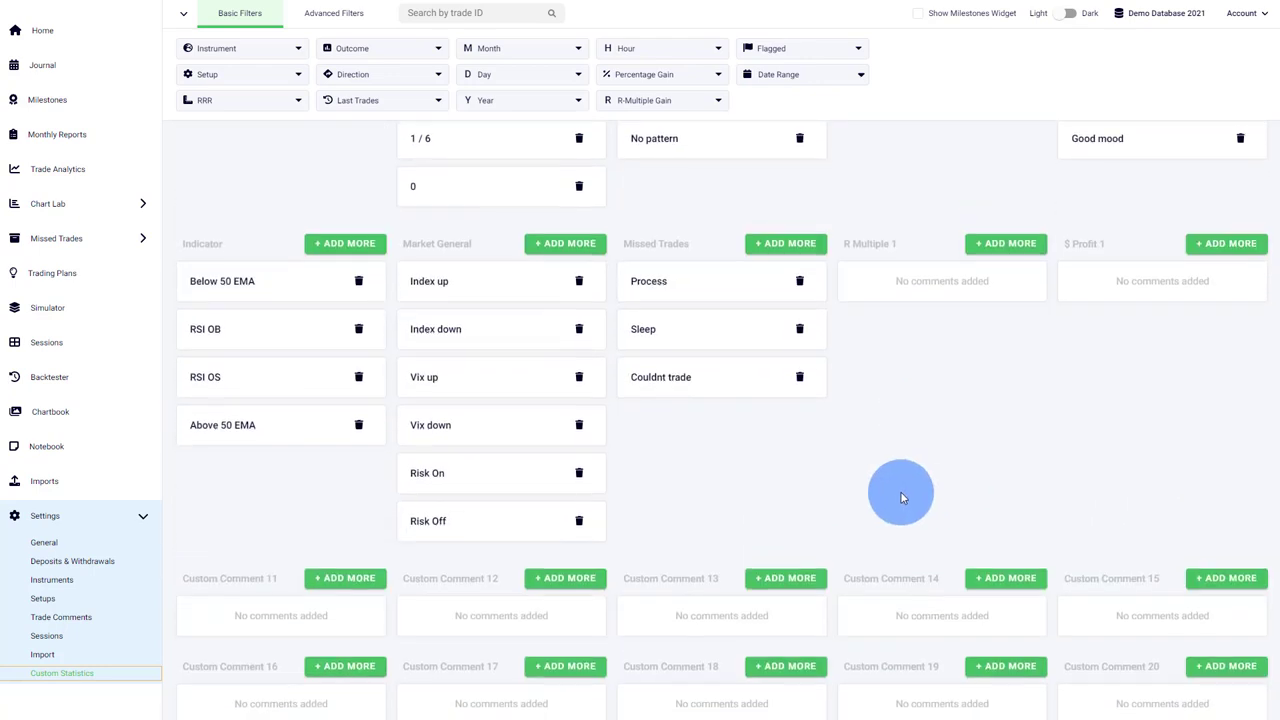
scroll(905, 535, "up", 4)
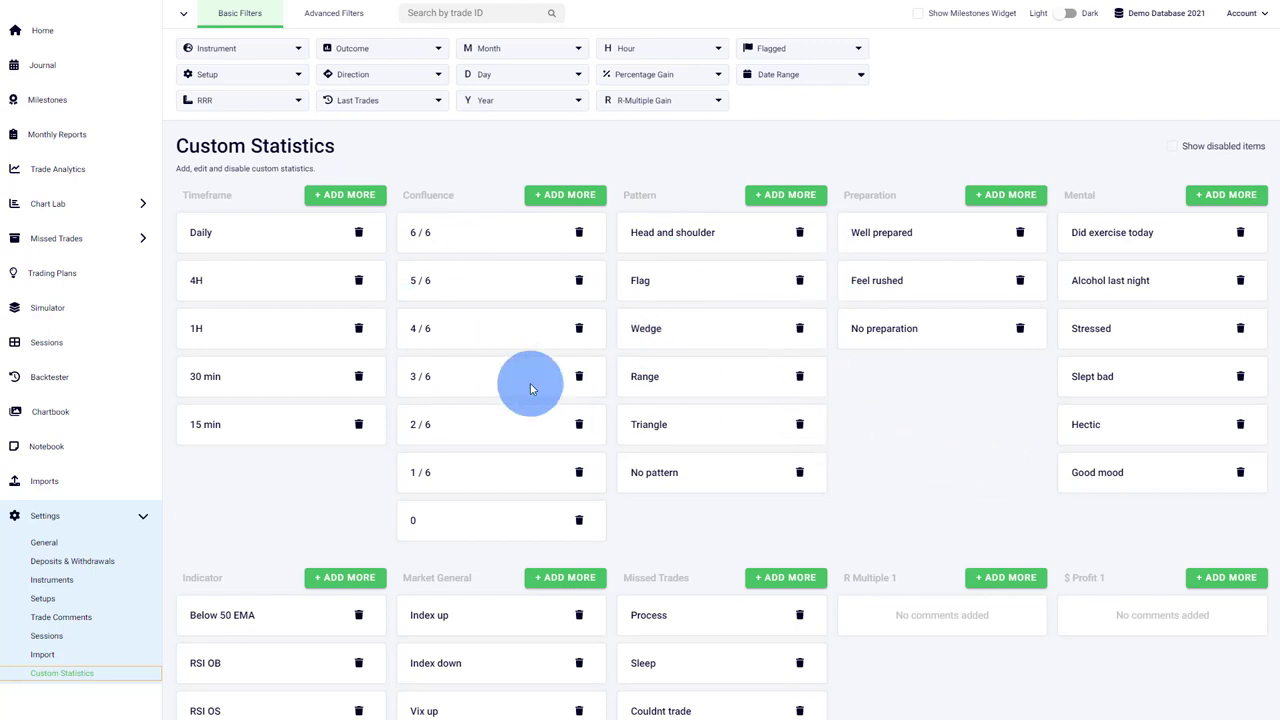
left_click(920, 336)
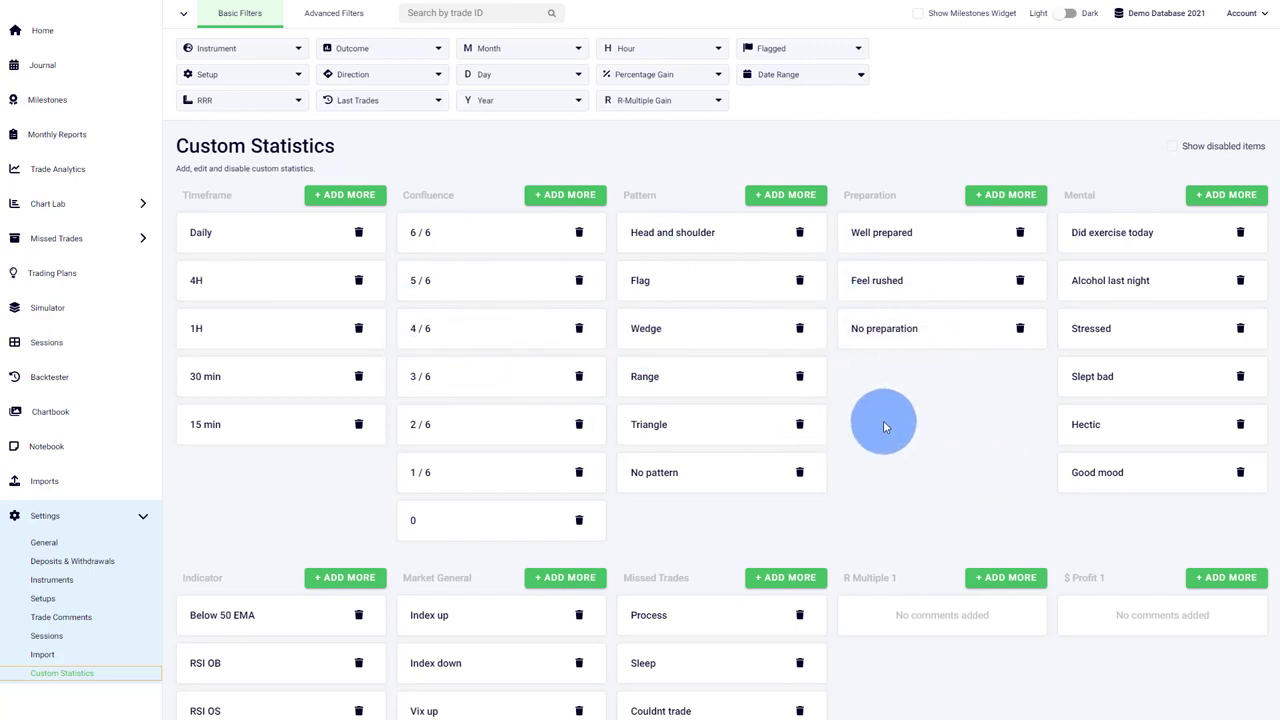
scroll(883, 425, "down", 4)
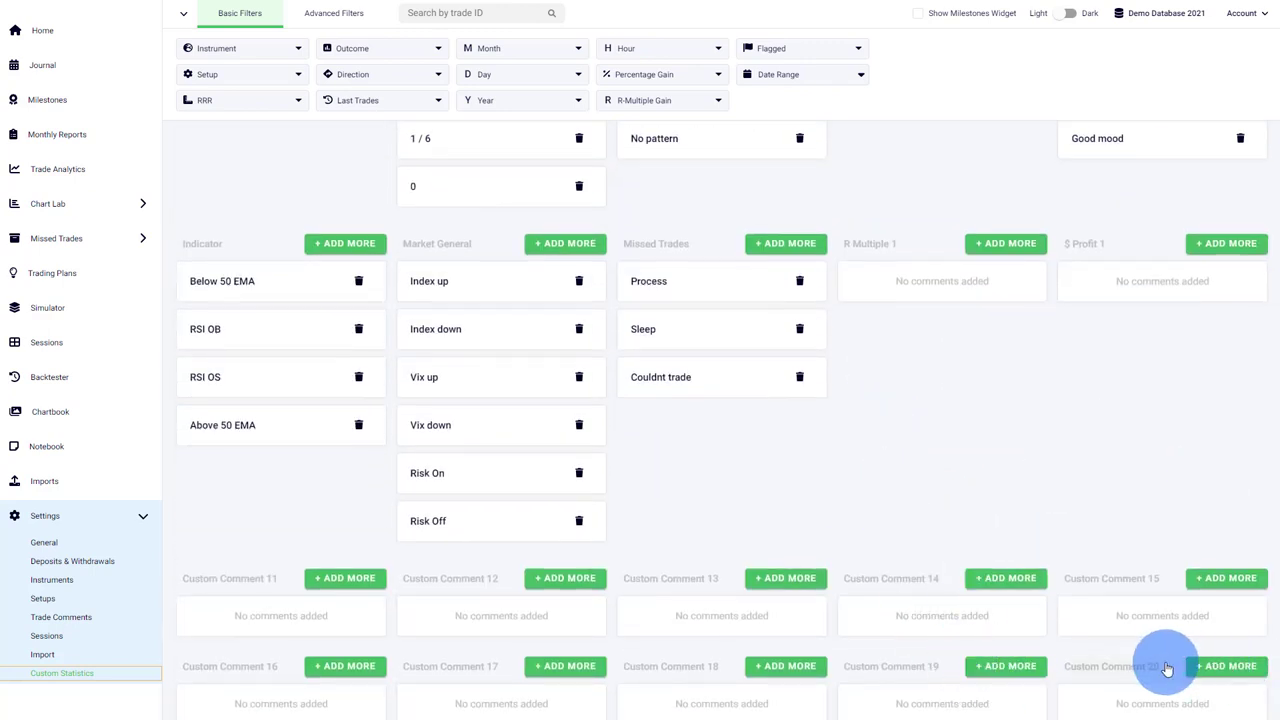
scroll(987, 444, "up", 4)
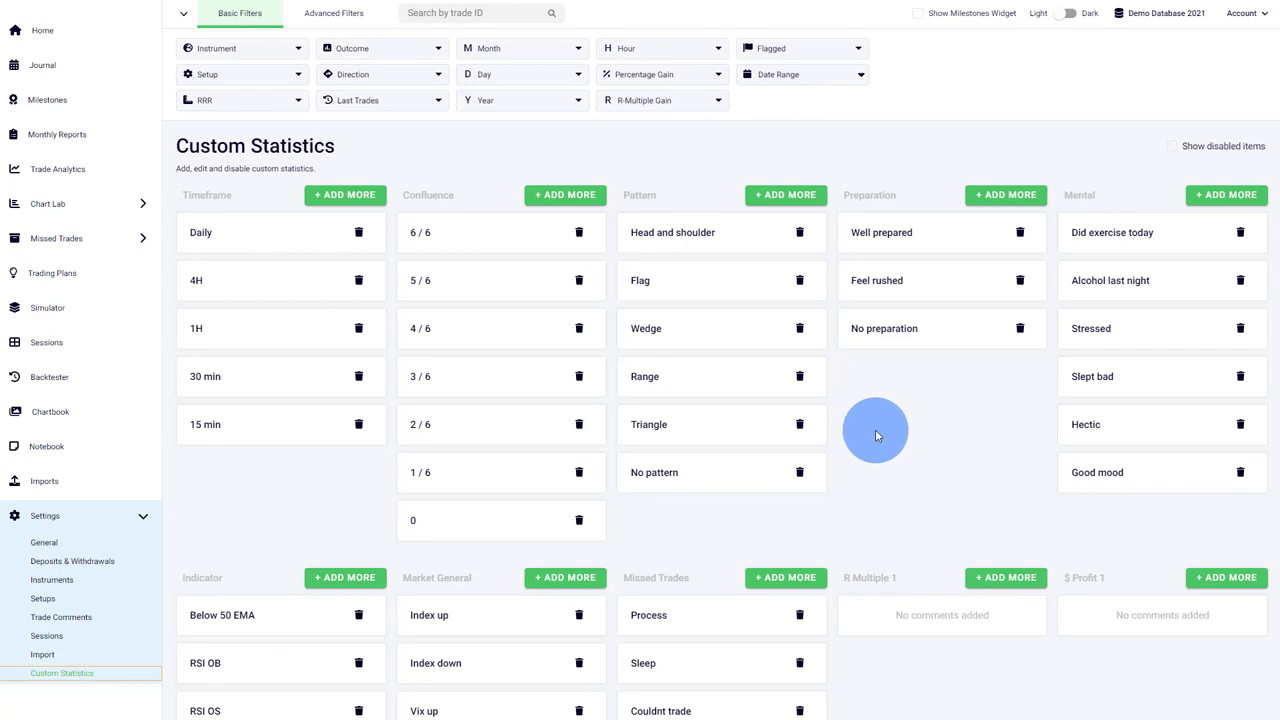
scroll(877, 431, "down", 3)
scroll(893, 473, "up", 3)
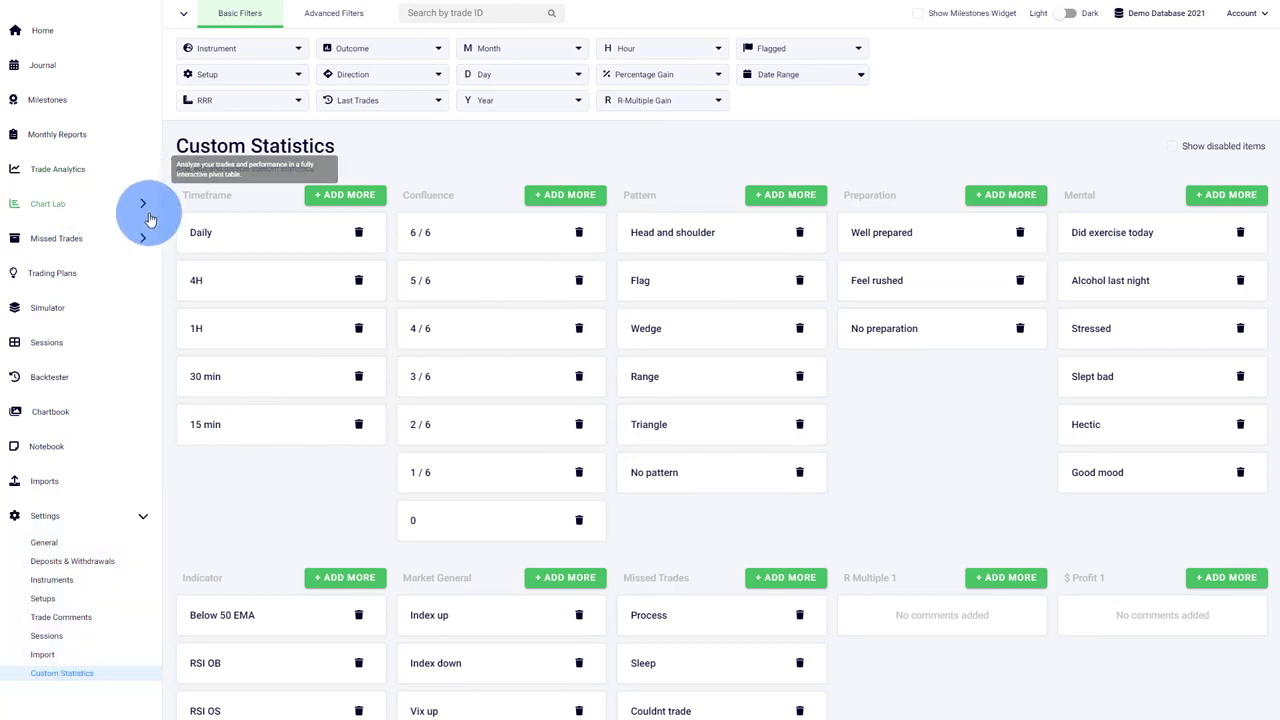
Show the Custom Statistics chart in Chart Lab with the filters collapsed and examine gain/loss by Timeframe.
left_click(91, 206)
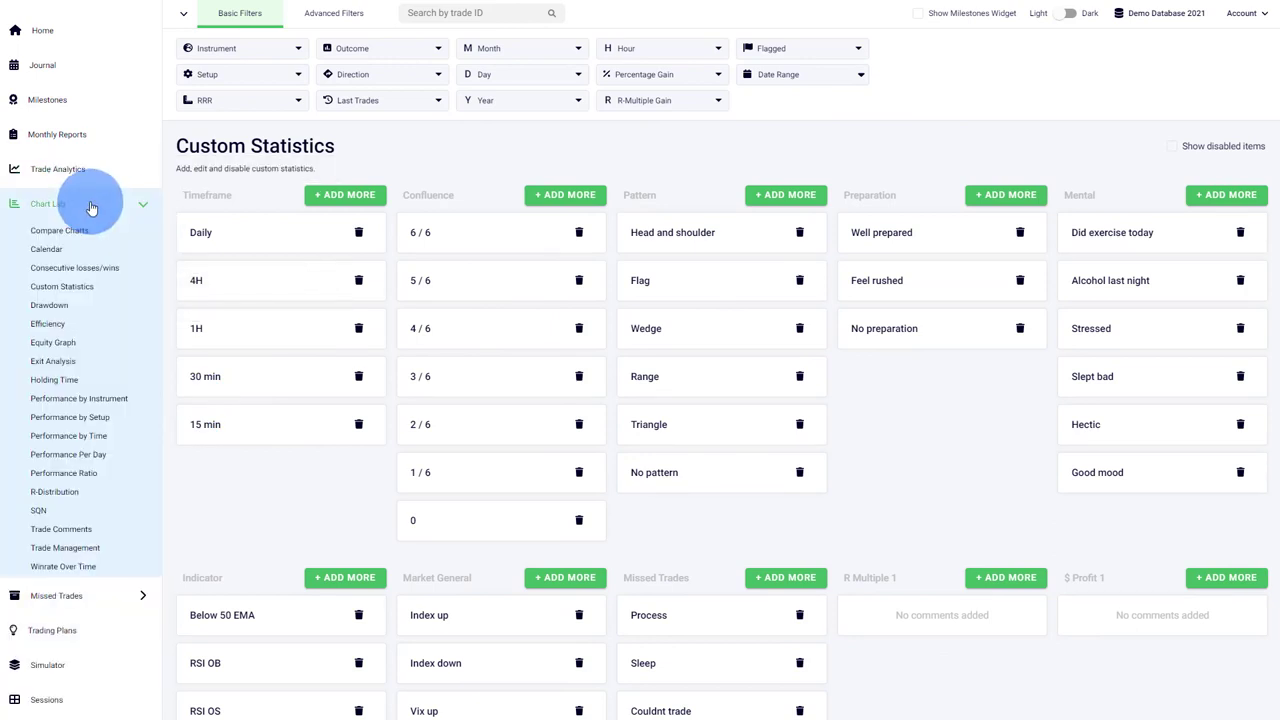
left_click(60, 286)
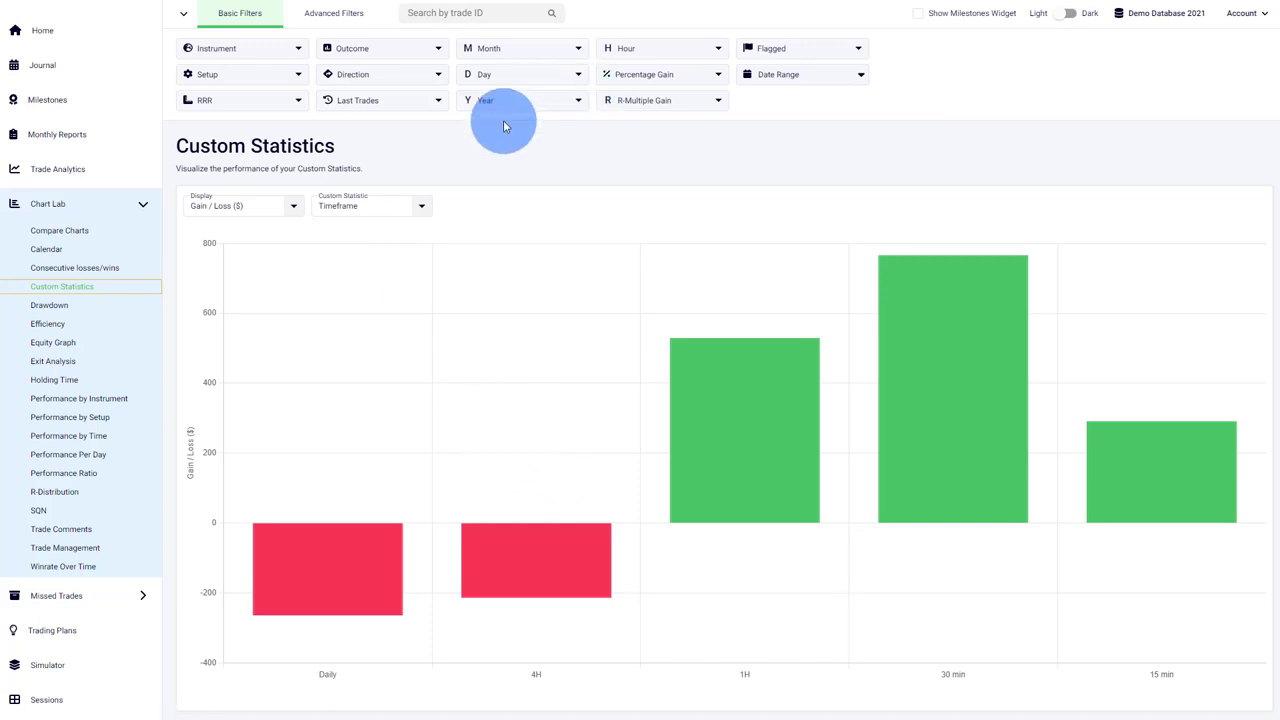
left_click(183, 14)
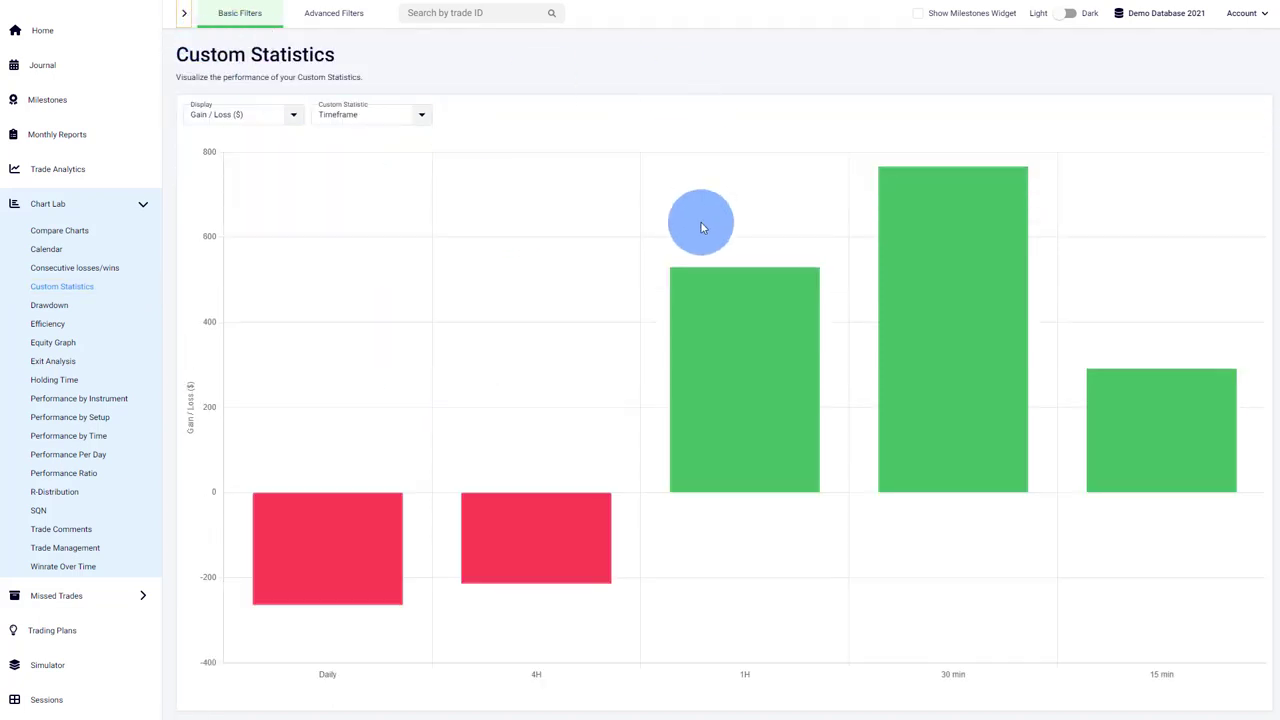
left_click(346, 119)
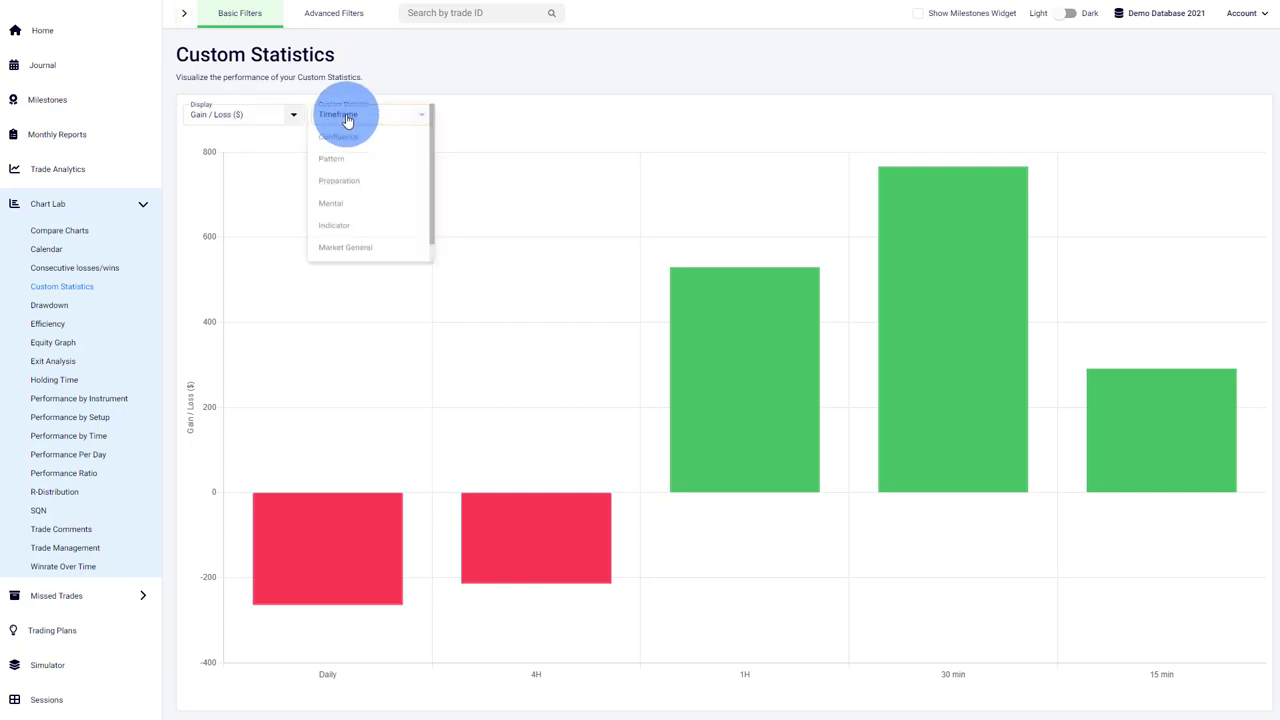
left_click(460, 88)
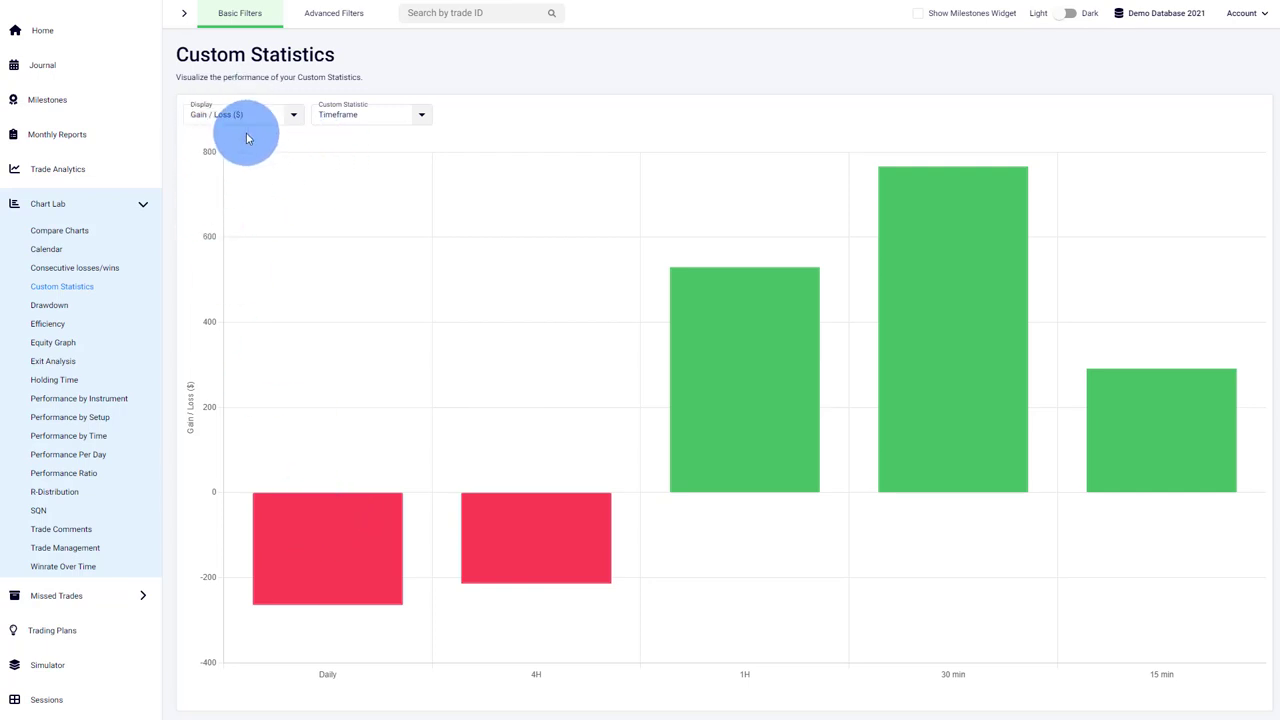
mouse_move(519, 568)
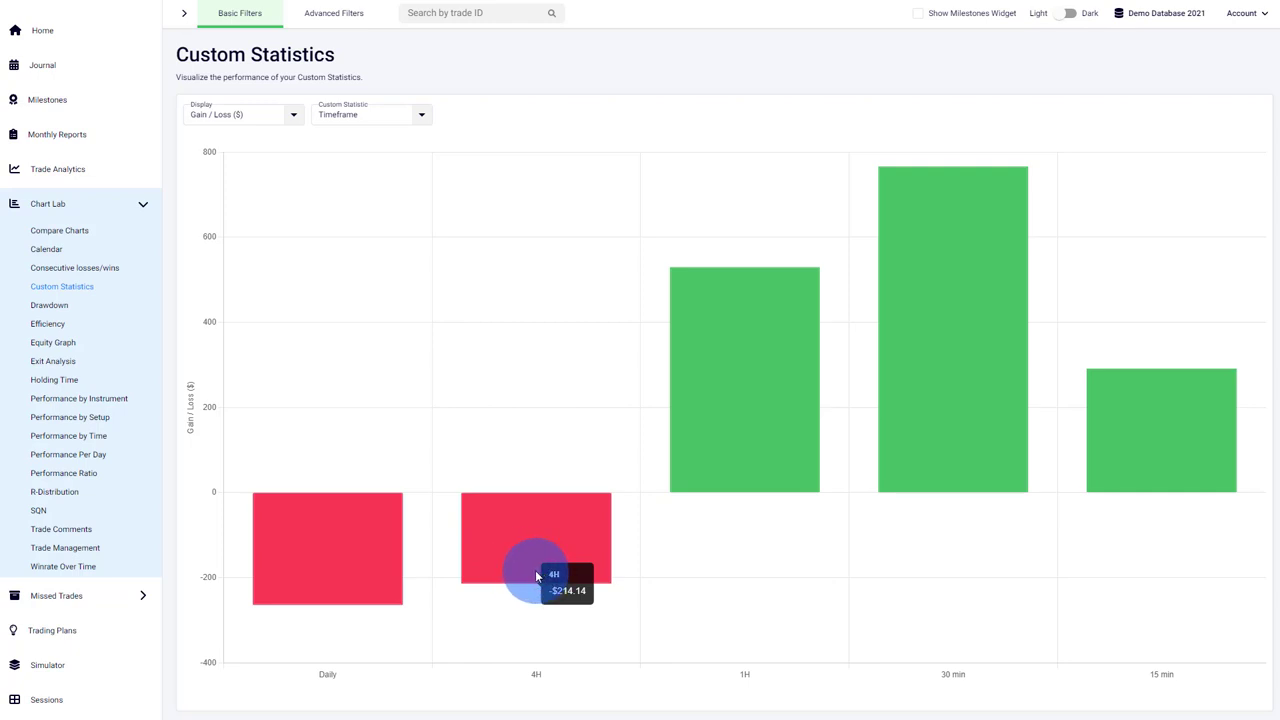
Set the chart display to Percentage (%) and view performance by Confluence and by Preparation.
left_click(249, 114)
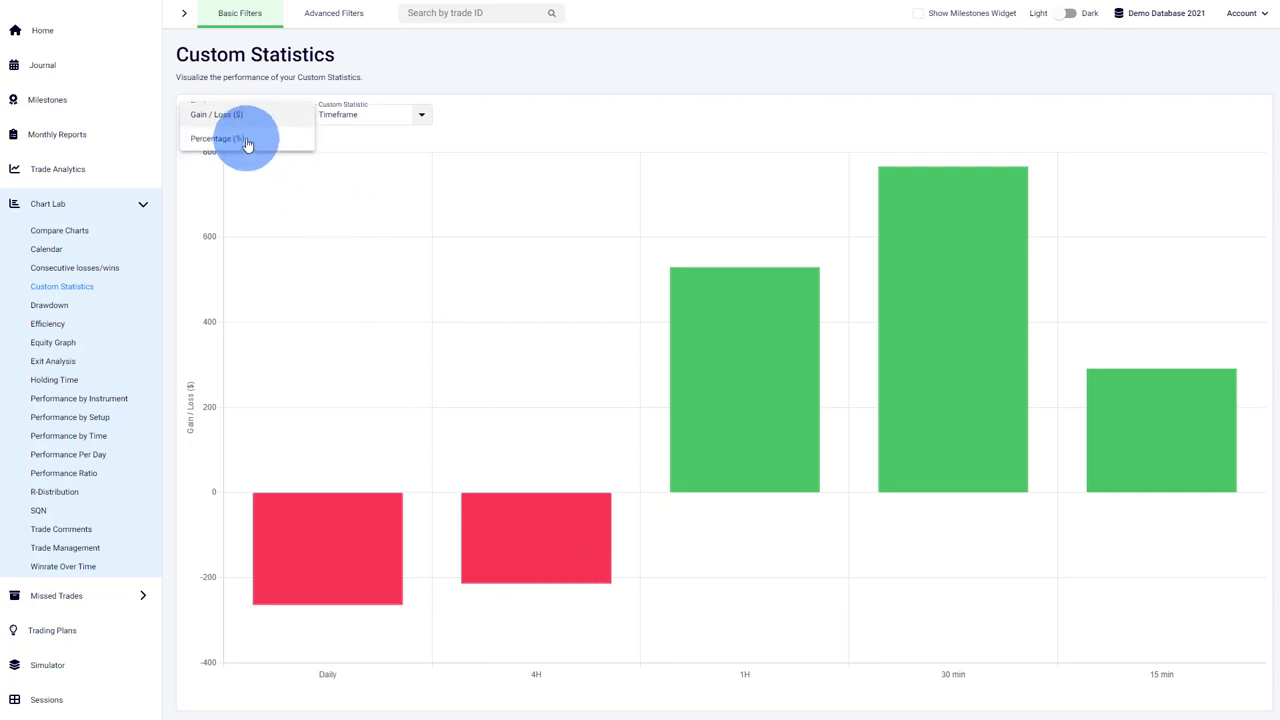
left_click(247, 141)
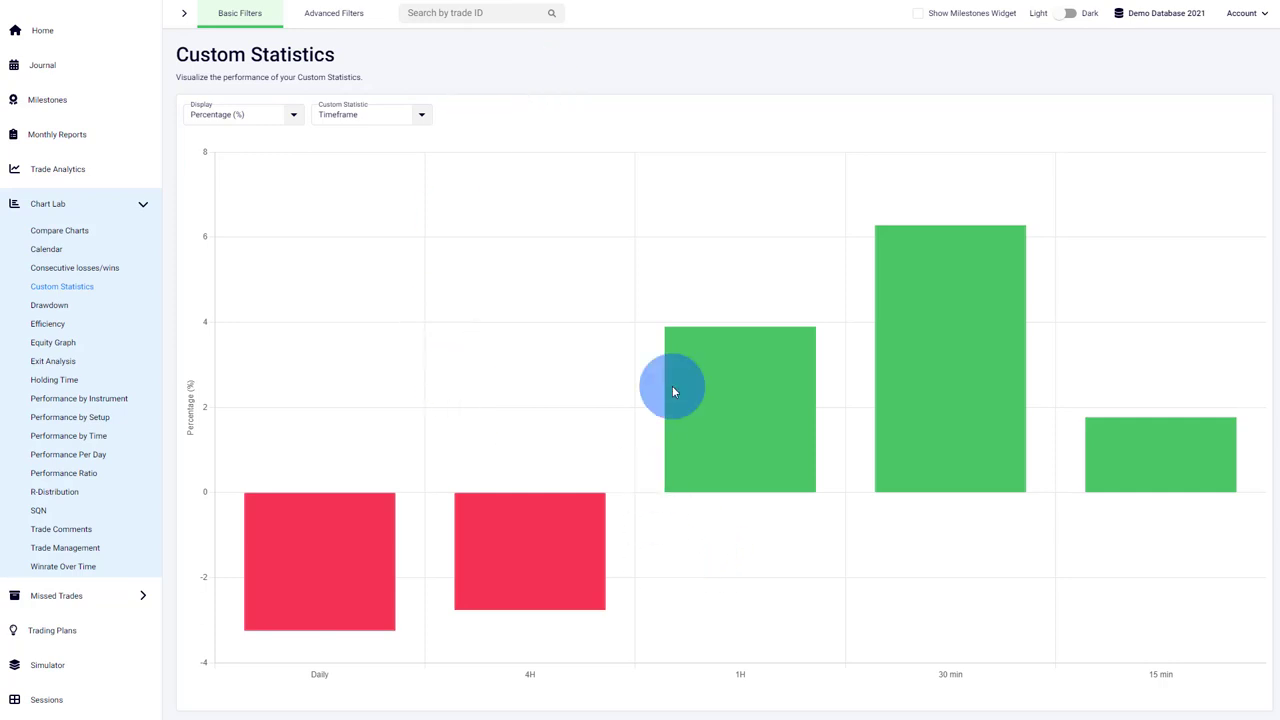
left_click(380, 118)
left_click(360, 138)
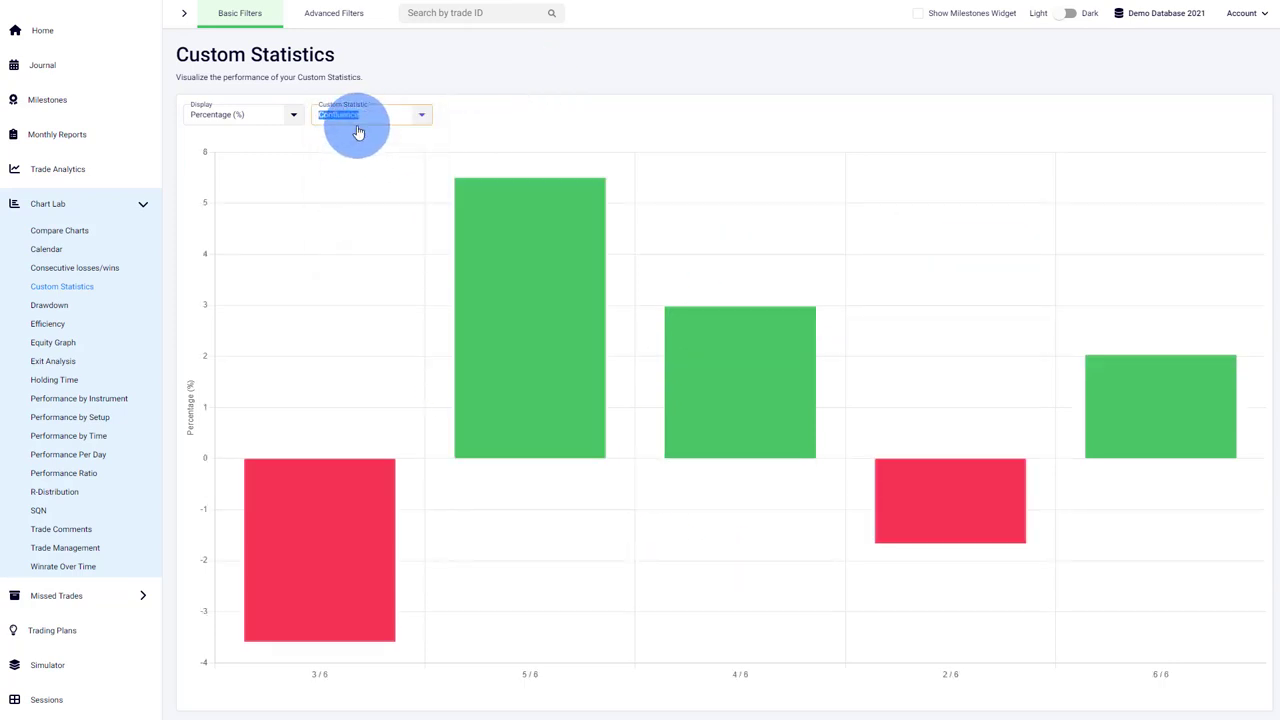
left_click(358, 125)
left_click(340, 162)
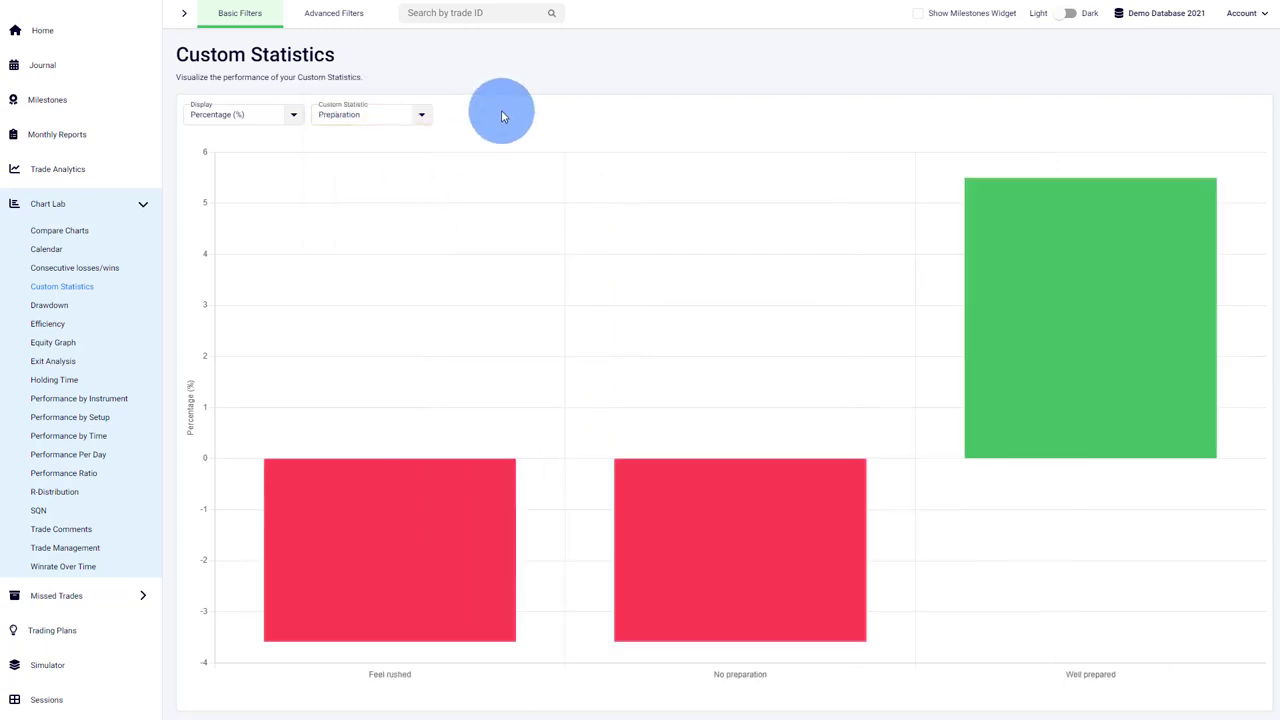
Set the charted custom statistic to Timeframe and examine the percentage performance of its bars.
left_click(354, 118)
left_click(351, 57)
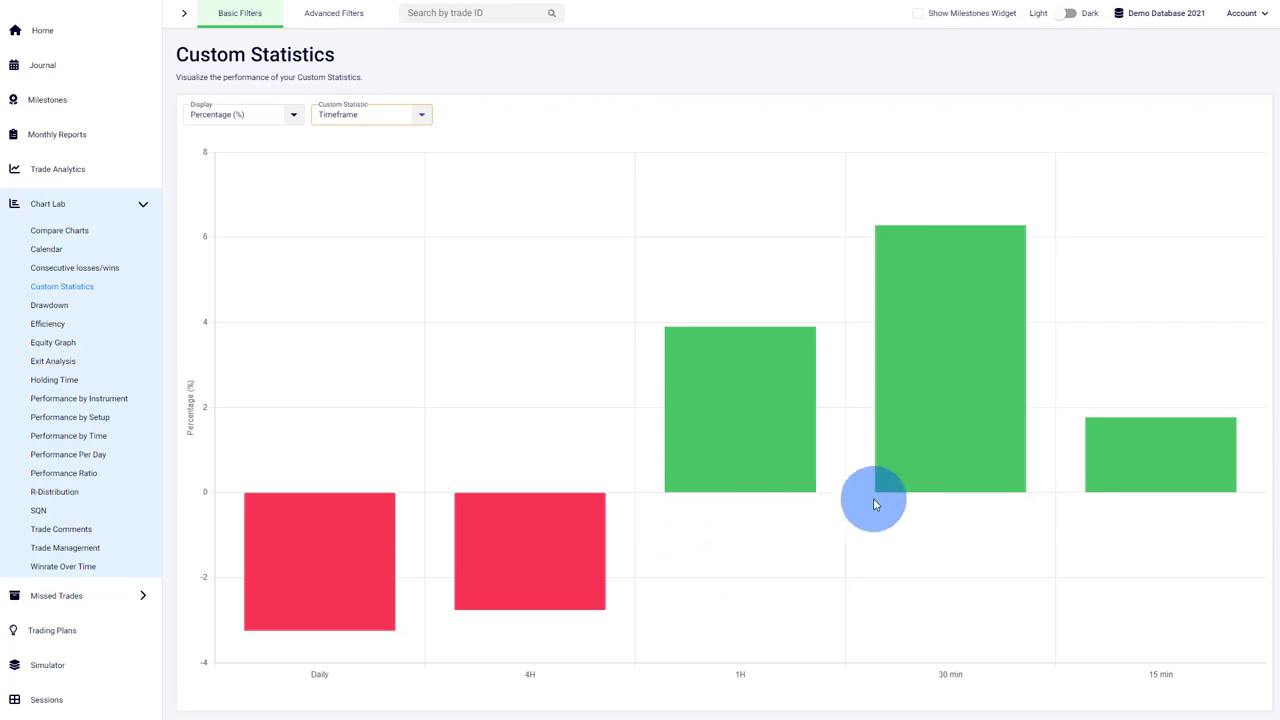
mouse_move(470, 612)
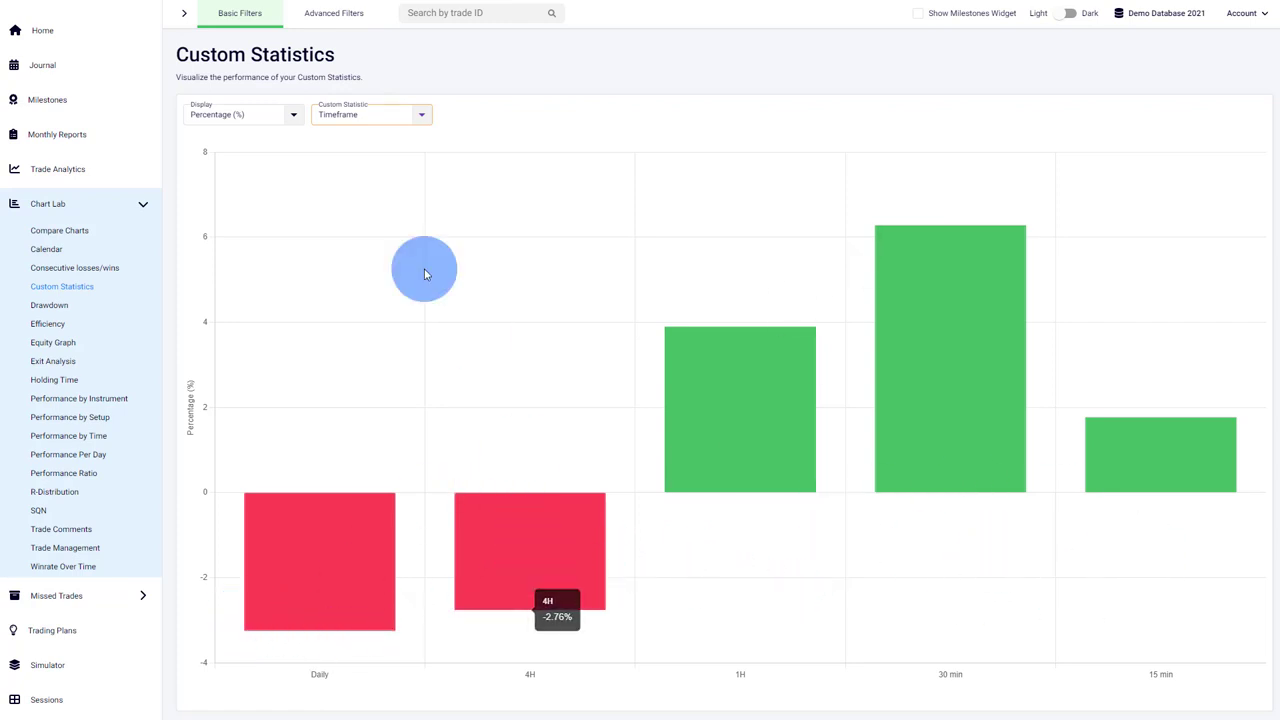
Group the Trade Analytics table by Timeframe instead of Exit Comment and expand the Overall group to review all its metric columns.
left_click(85, 177)
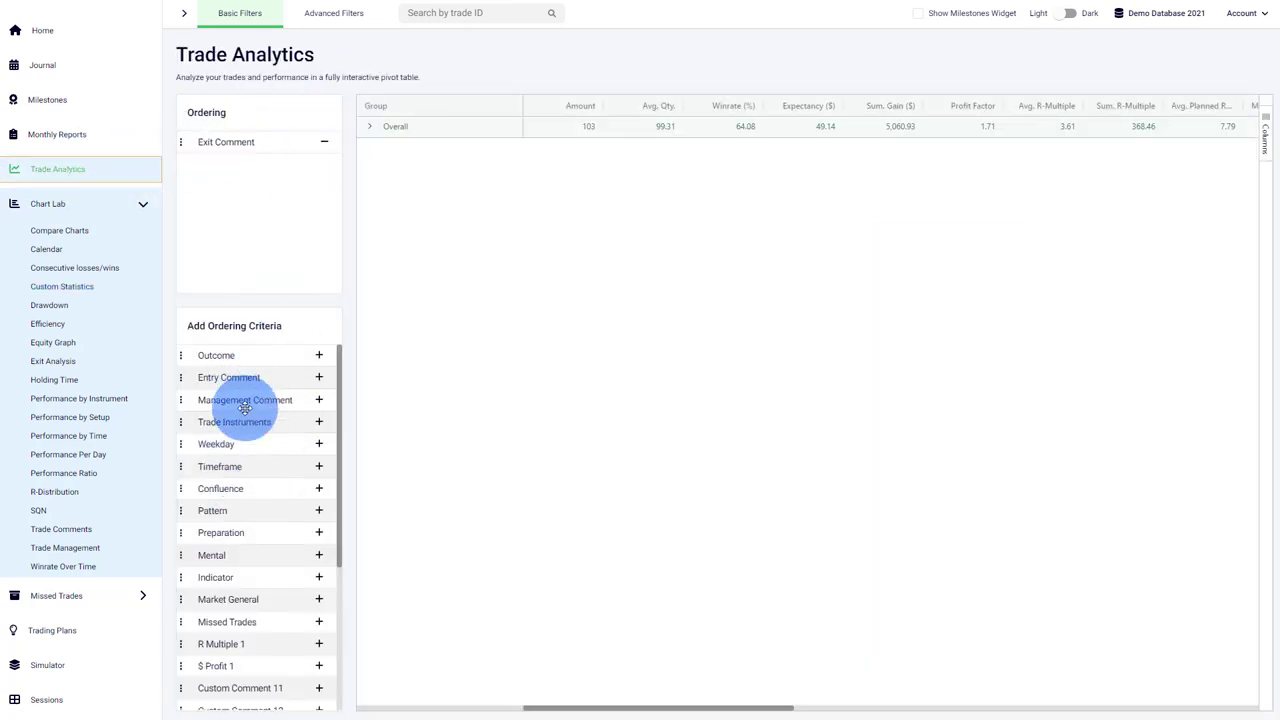
left_click_drag(248, 442, 294, 480)
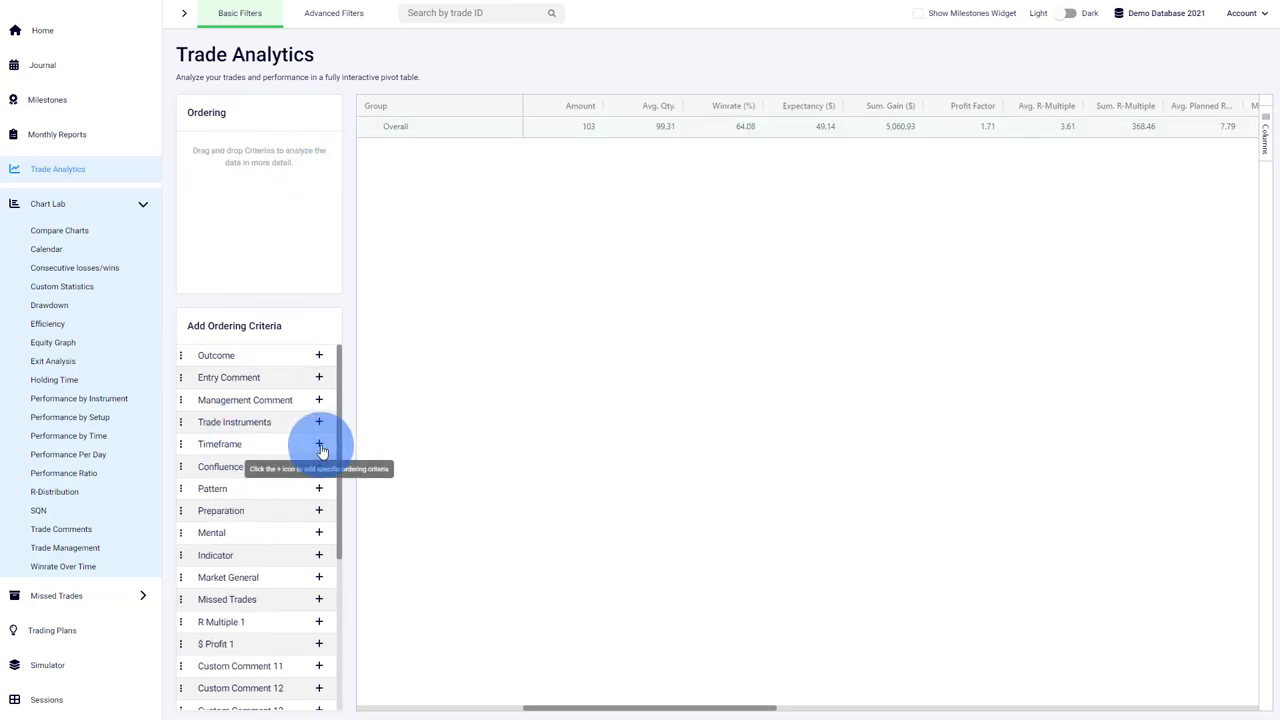
left_click(319, 445)
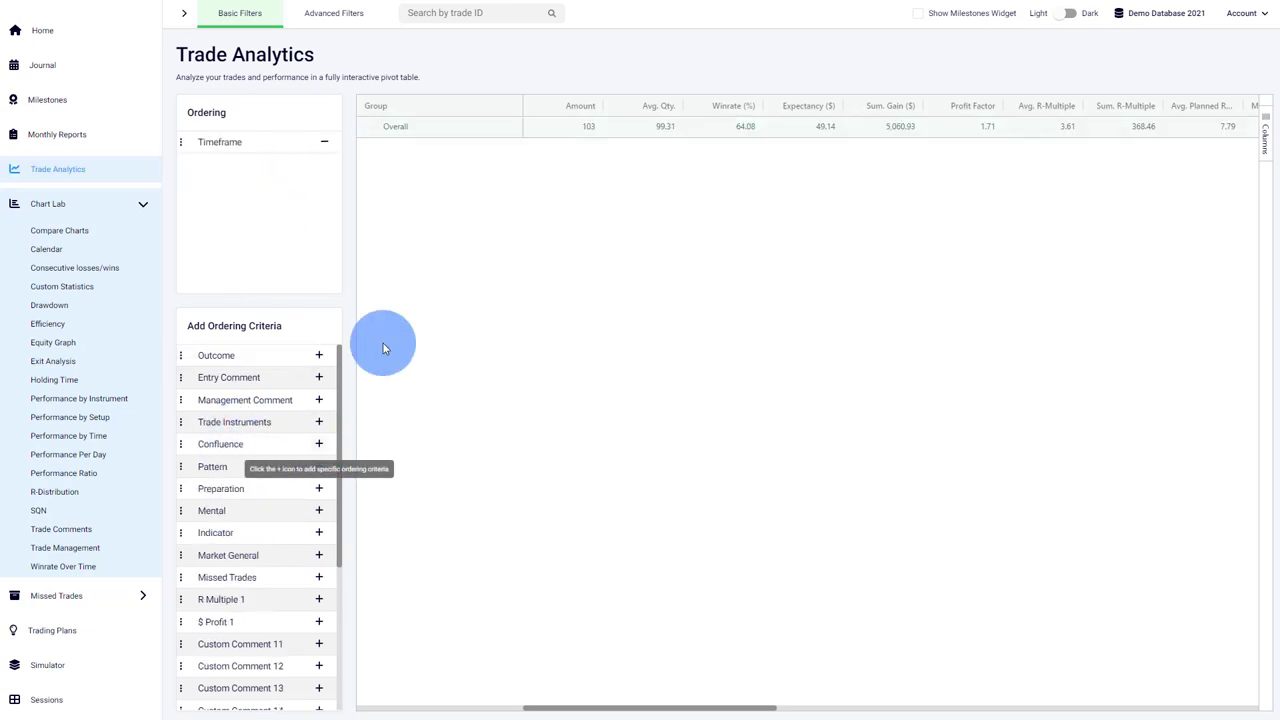
left_click(368, 127)
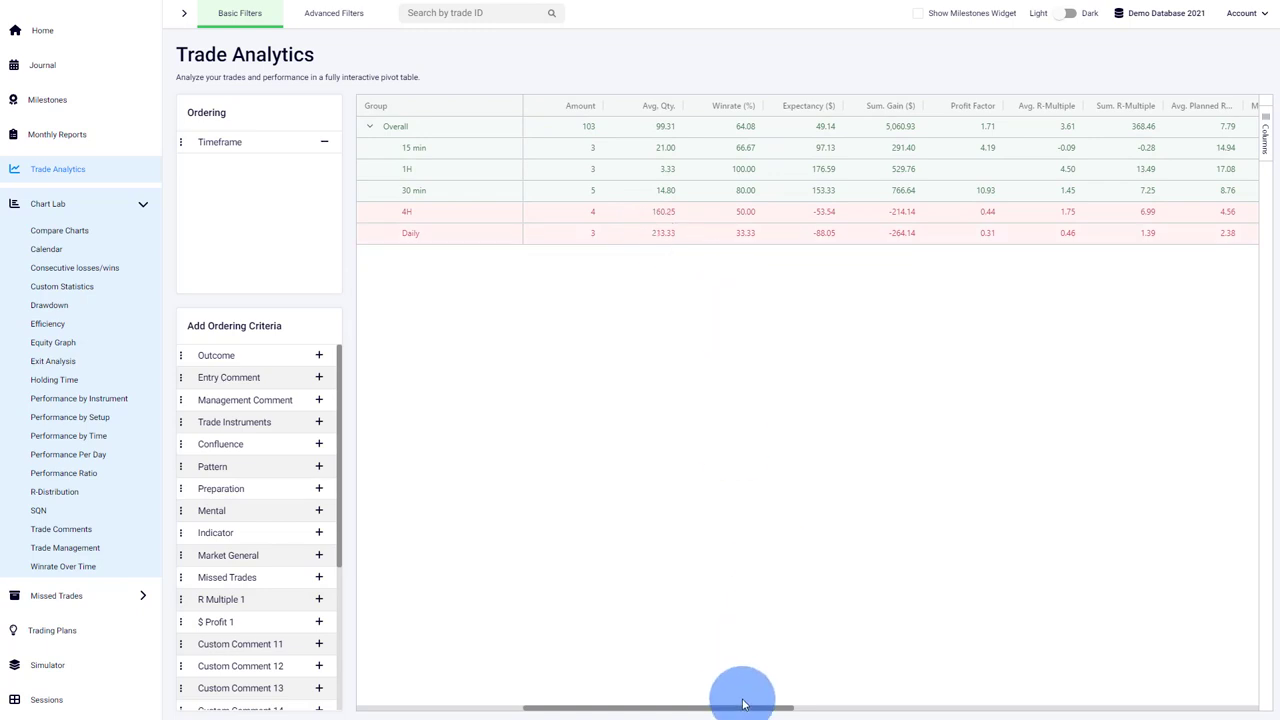
left_click_drag(763, 713, 1257, 651)
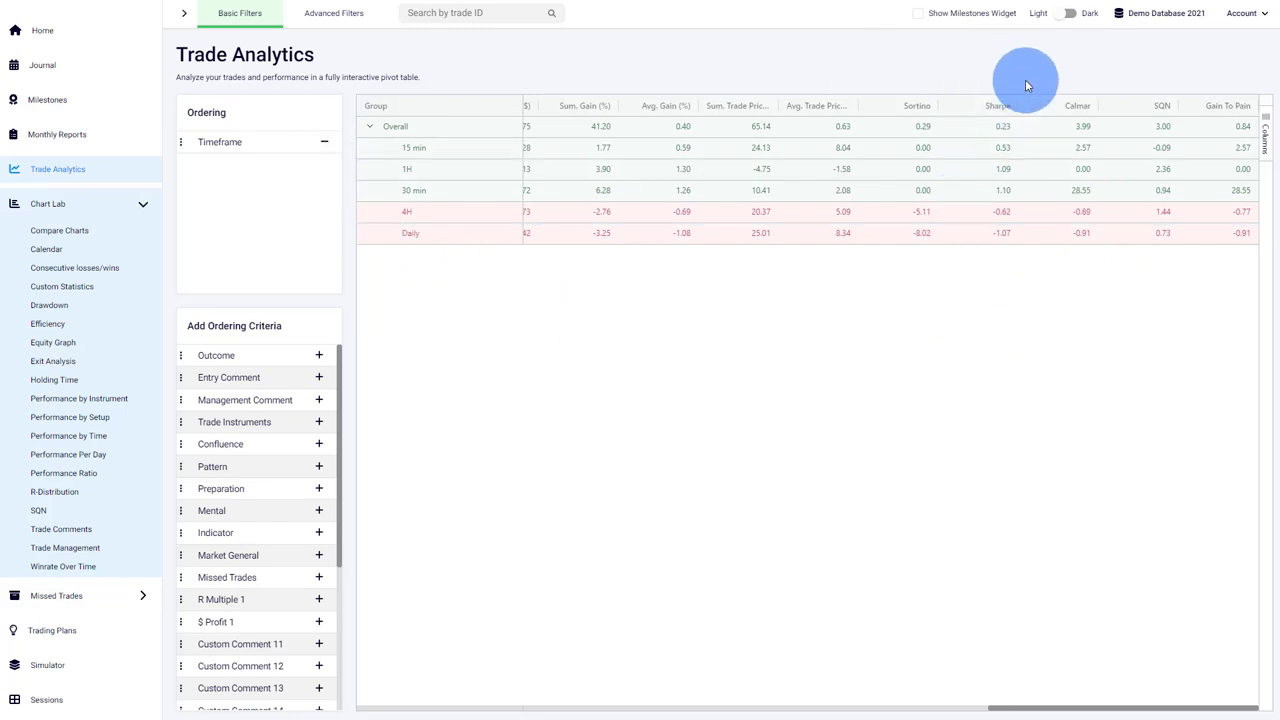
Open the Equity Graph in Chart Lab and filter it to trades with the Daily timeframe.
left_click(105, 212)
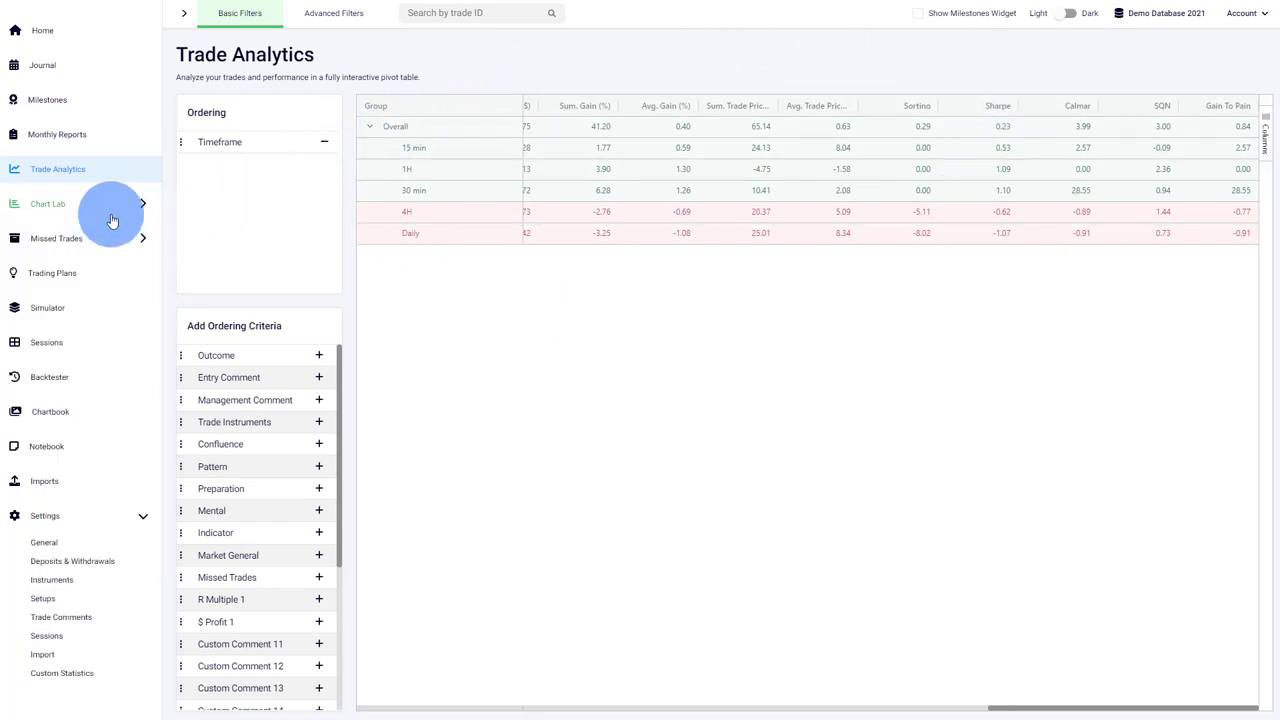
left_click(114, 212)
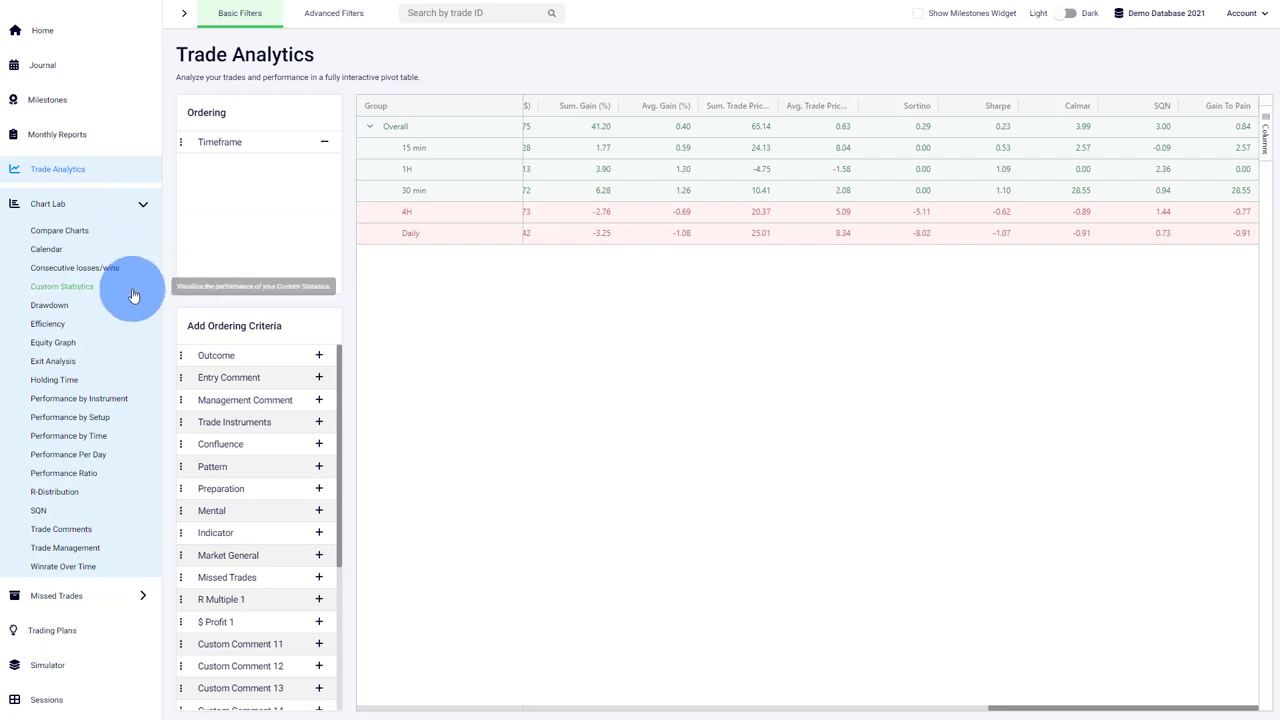
left_click(70, 343)
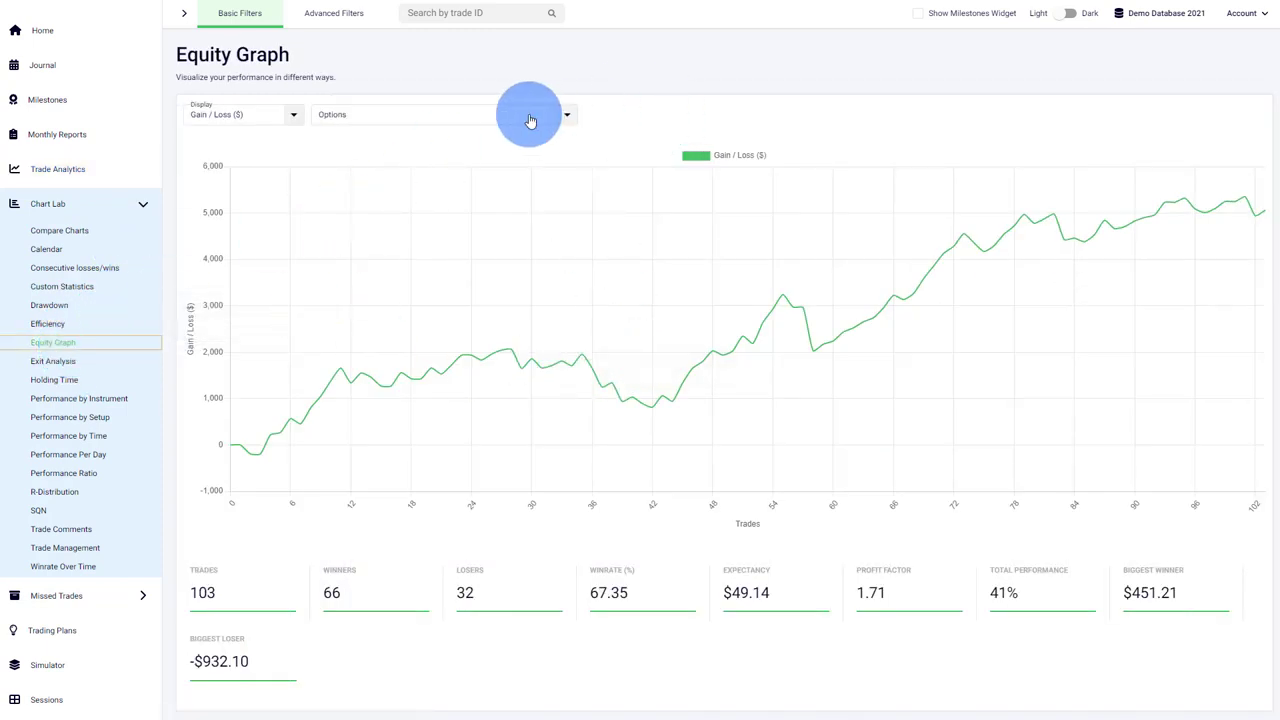
left_click(320, 13)
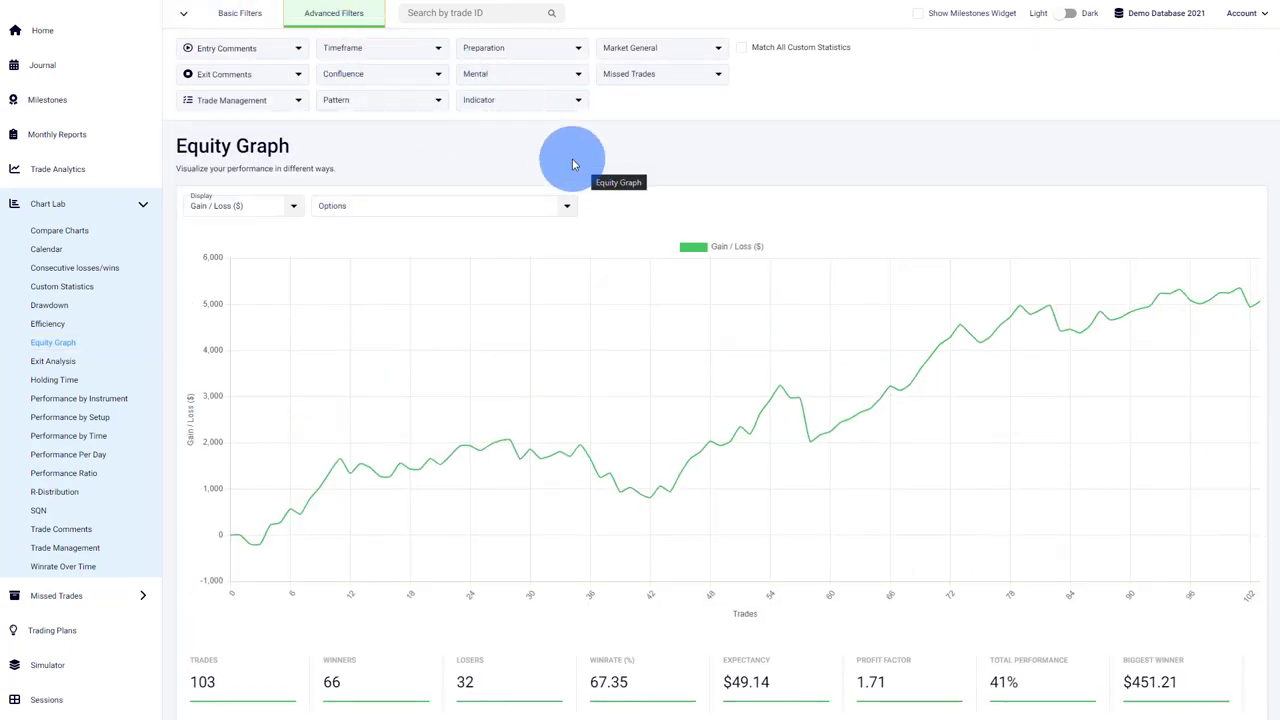
left_click(408, 50)
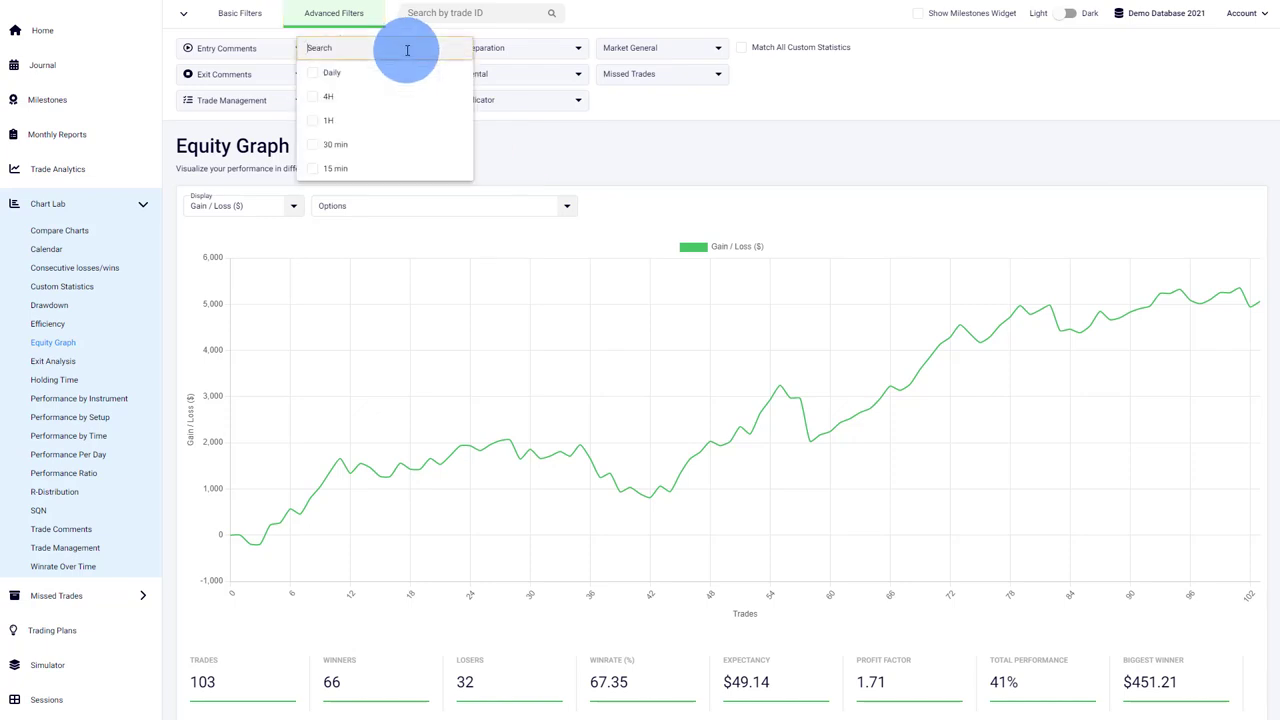
left_click(334, 74)
left_click(590, 157)
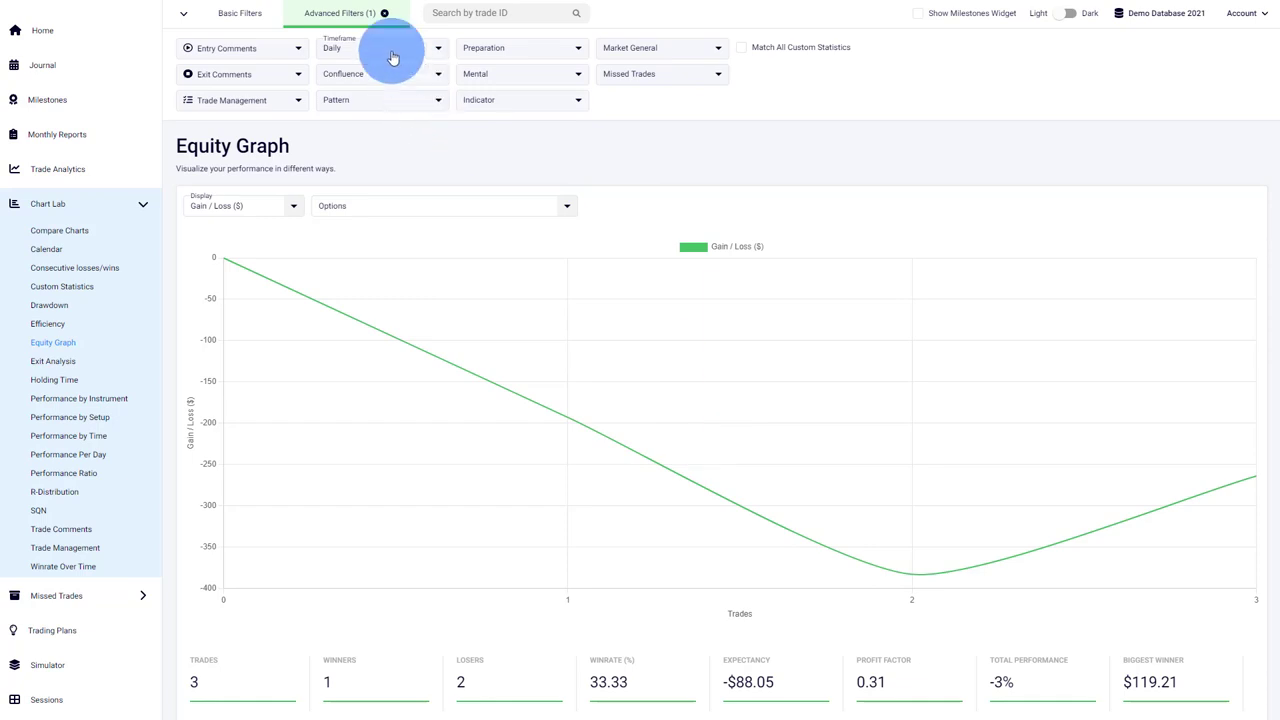
Extend the Equity Graph's Timeframe filter to include 4H and 1H along with Daily.
left_click(393, 57)
left_click(330, 75)
left_click(372, 60)
left_click(372, 60)
left_click(368, 95)
left_click(579, 134)
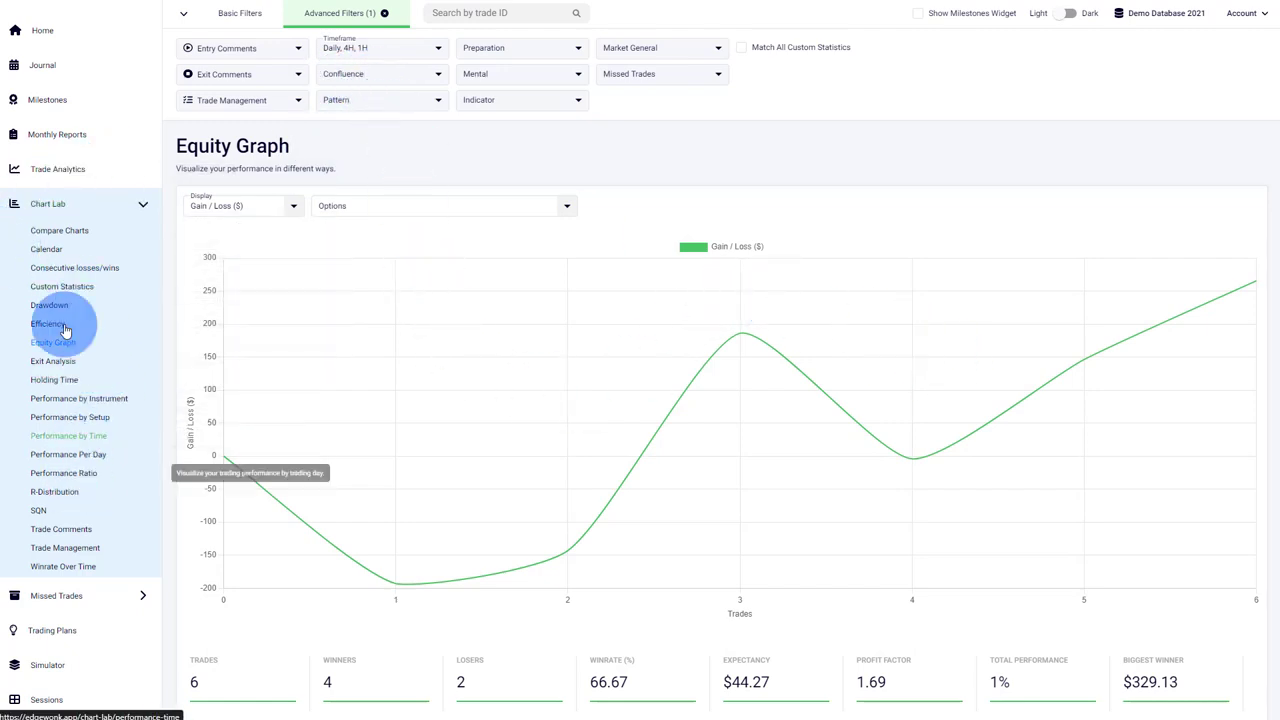
Open the trade Sessions page and collapse the filter area.
left_click(129, 210)
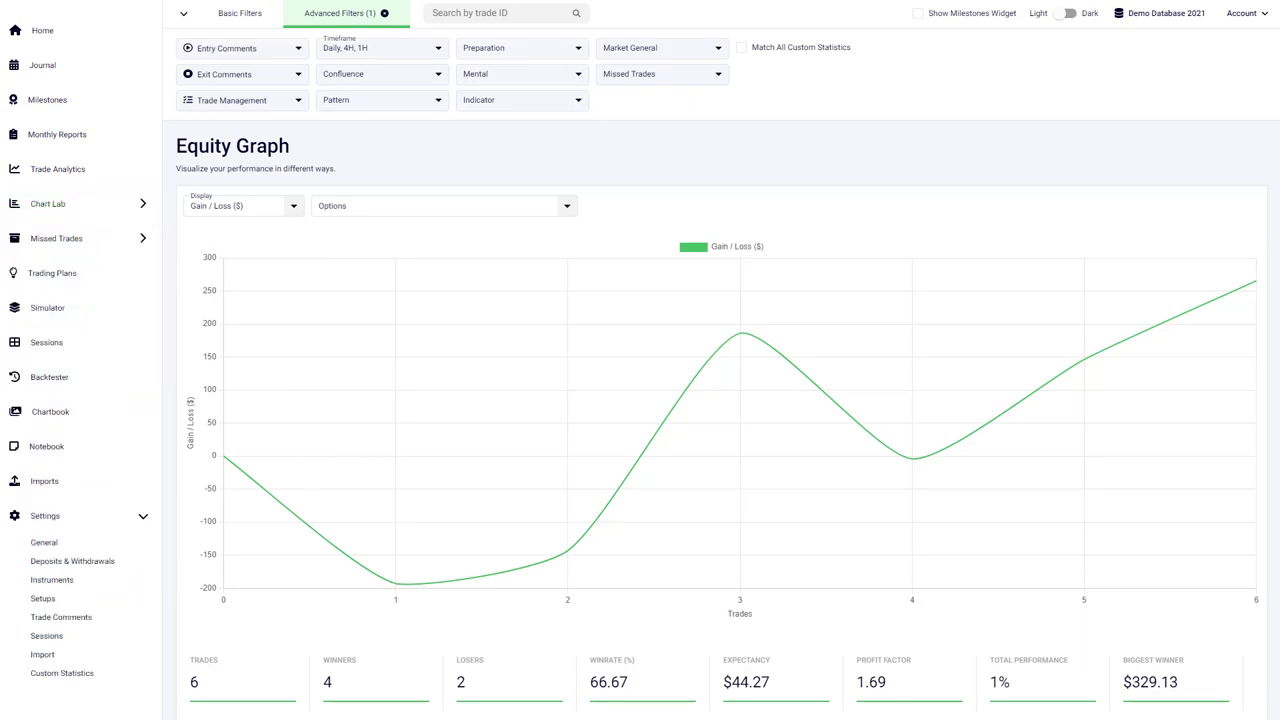
left_click(54, 343)
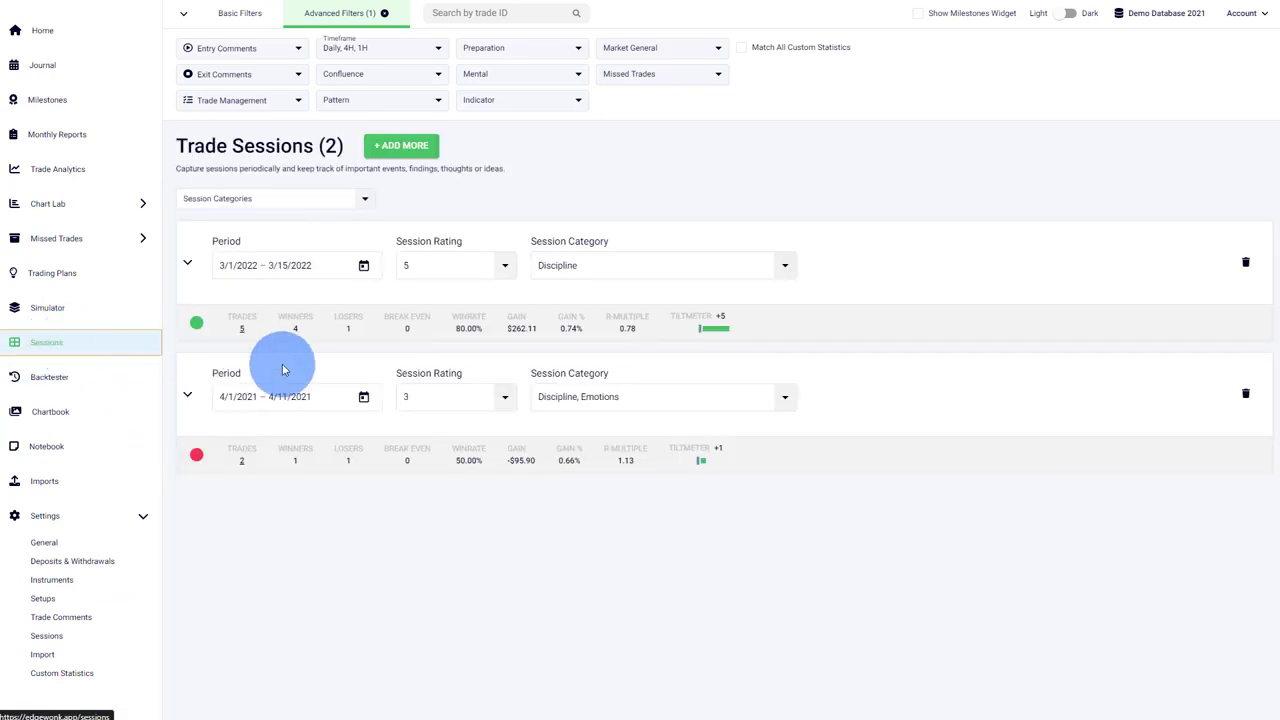
left_click(184, 14)
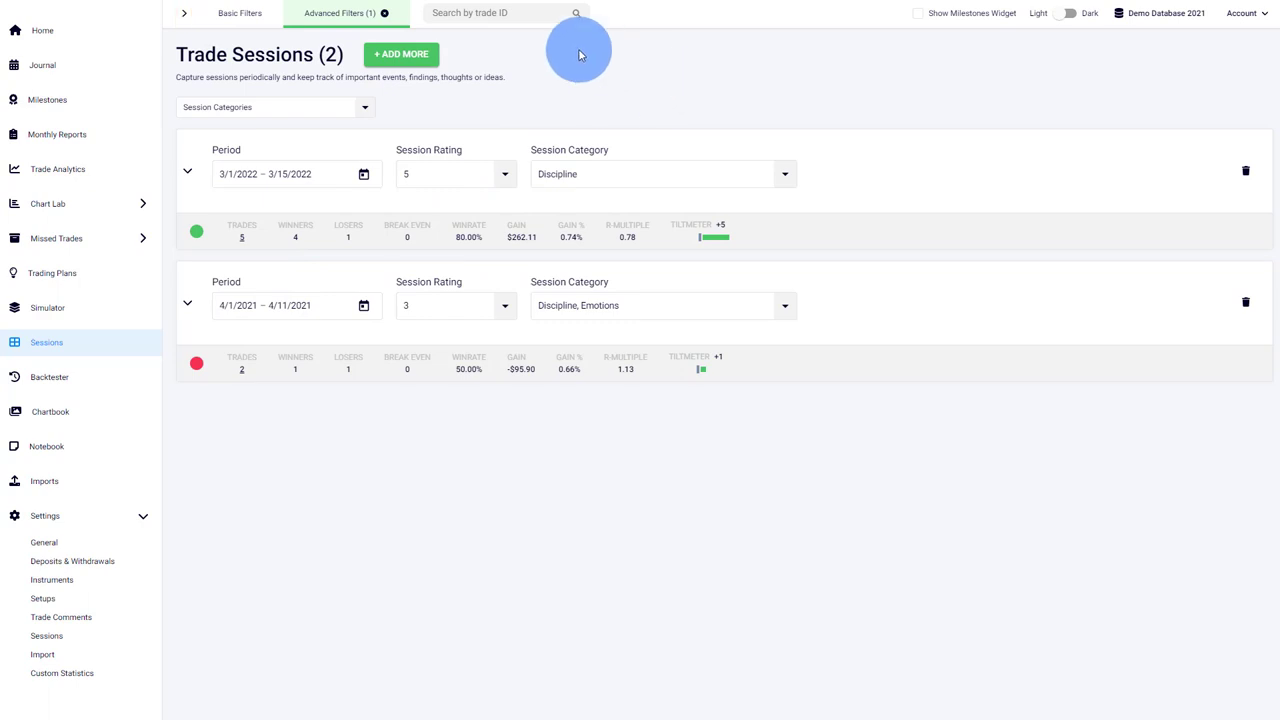
Add a new trade session covering the period 10/10/2022 – 10/16/2022.
left_click(403, 58)
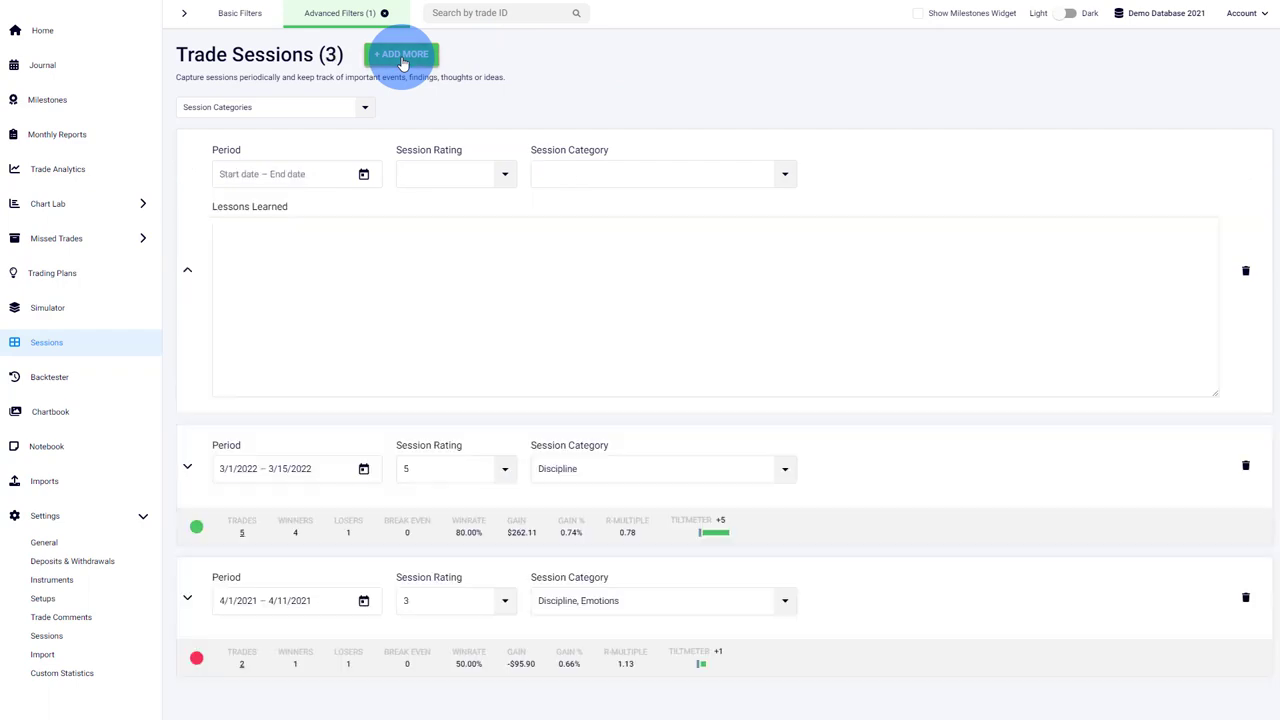
left_click(363, 176)
left_click(310, 354)
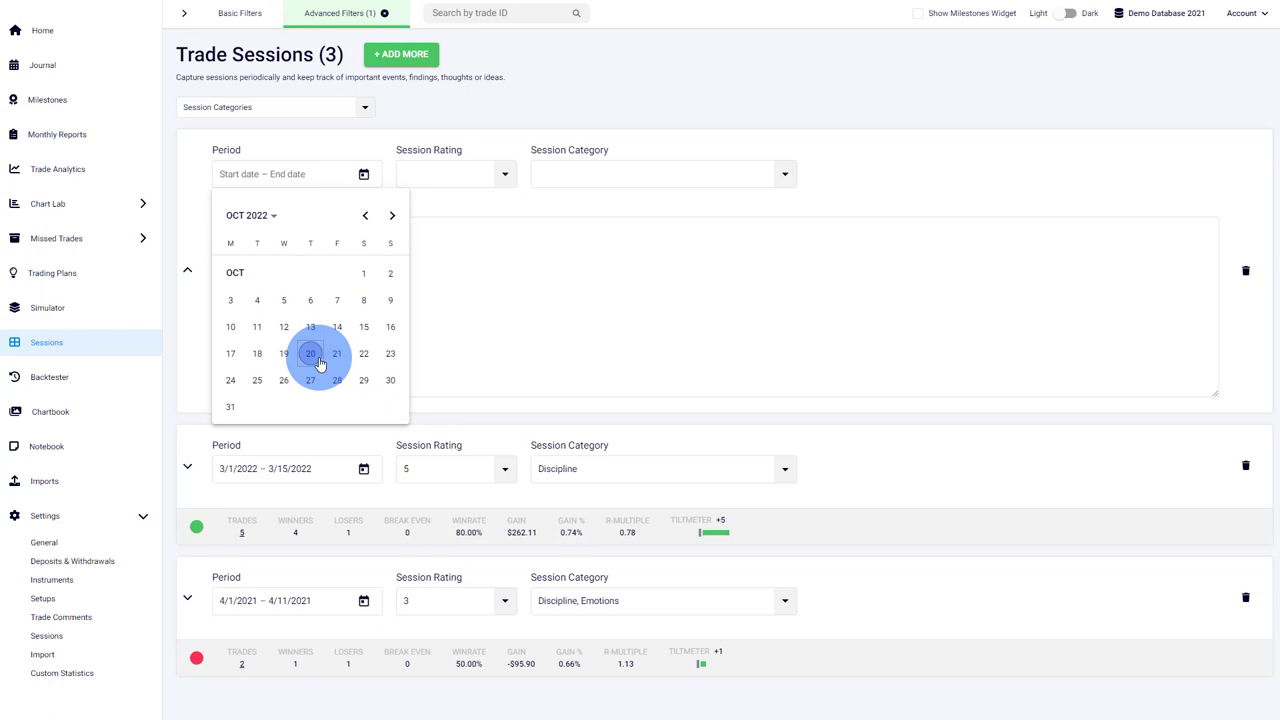
left_click(230, 327)
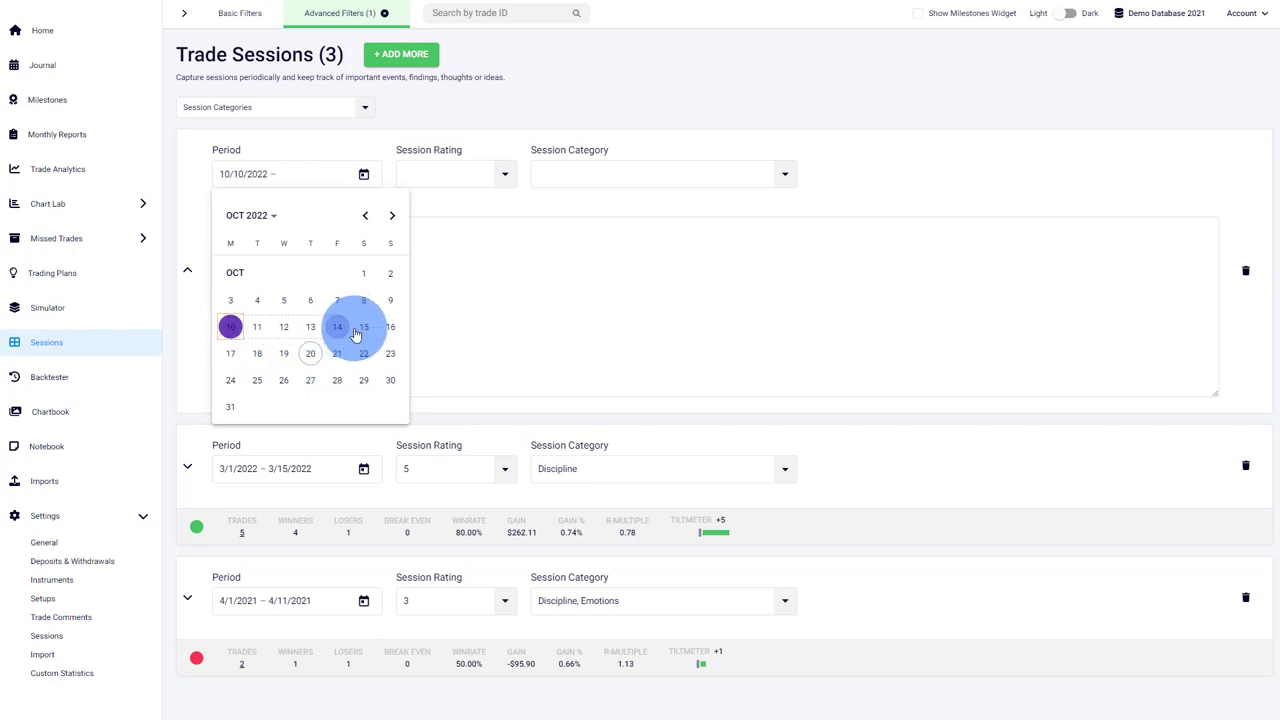
left_click(390, 327)
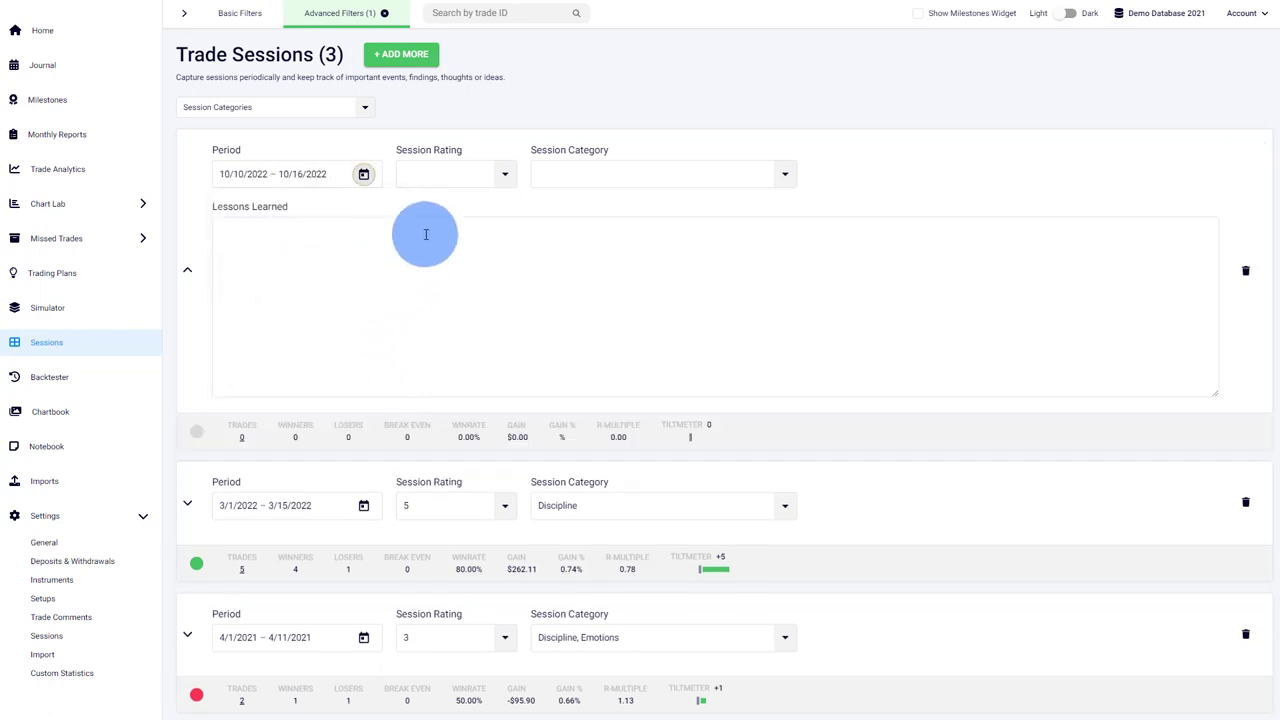
Review the new session's rating and category choices and the page's Session Categories filter without selecting any option.
left_click(444, 181)
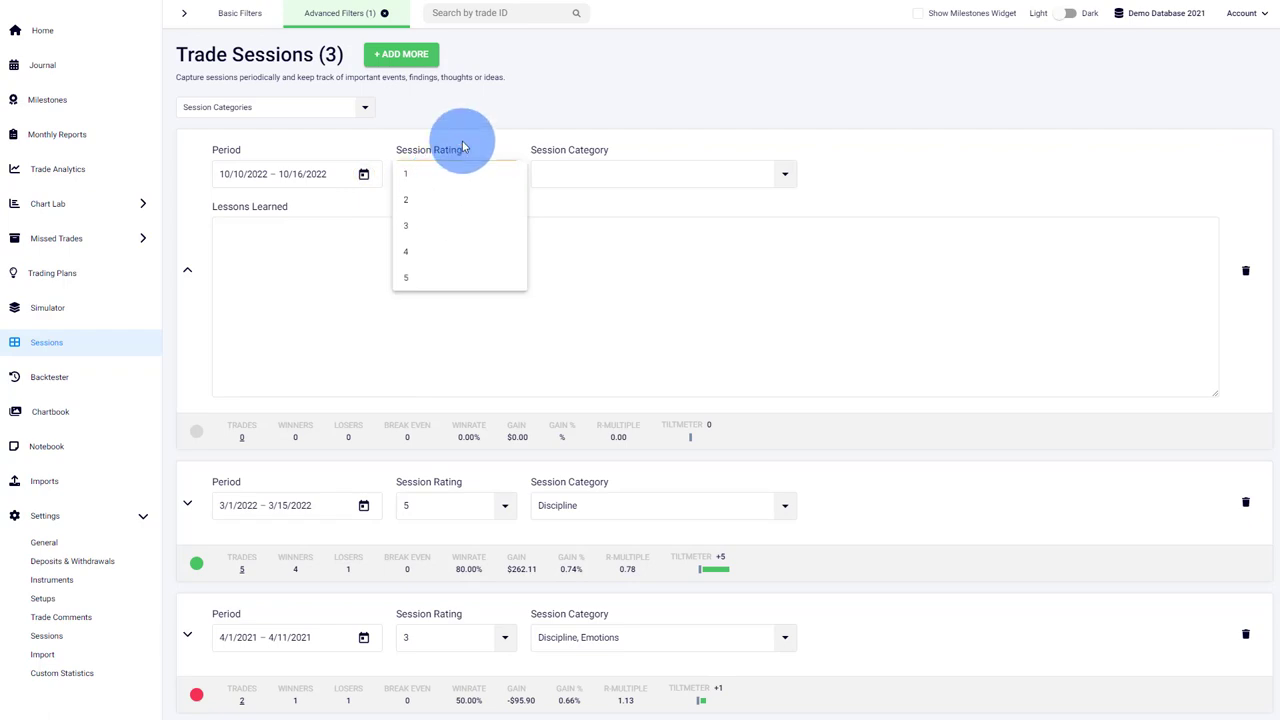
left_click(455, 148)
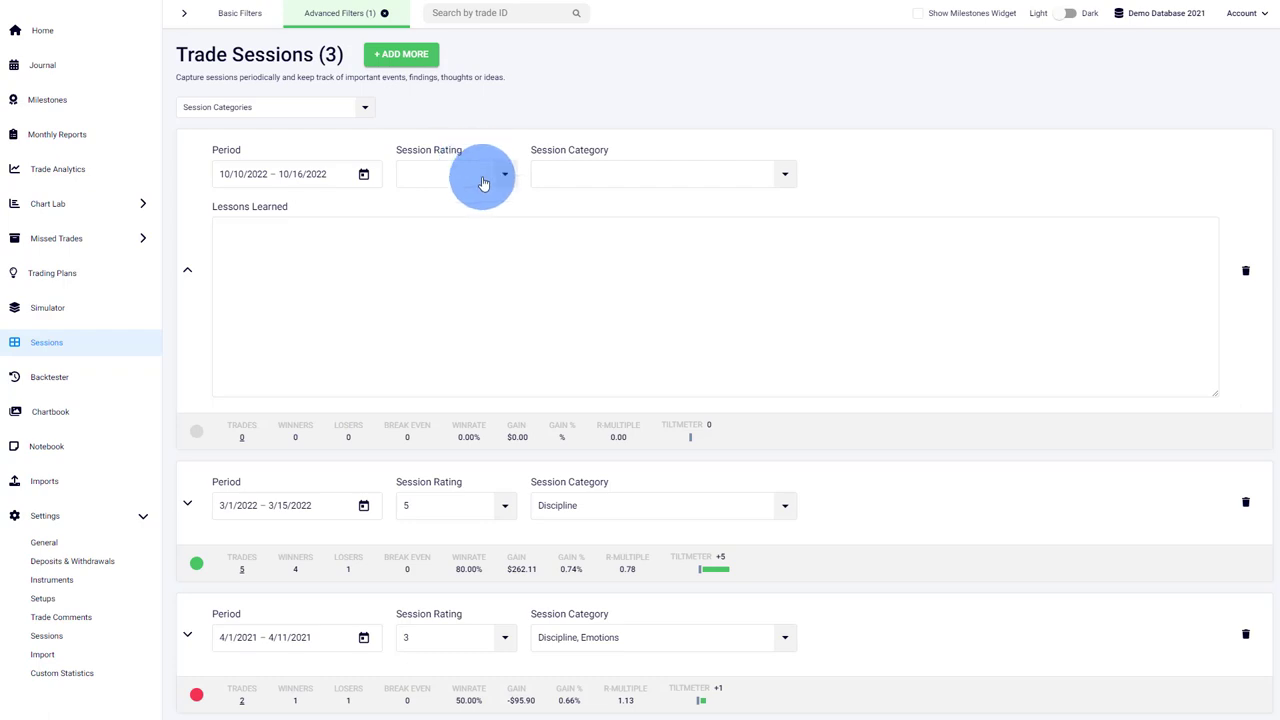
left_click(483, 183)
left_click(504, 125)
left_click(605, 192)
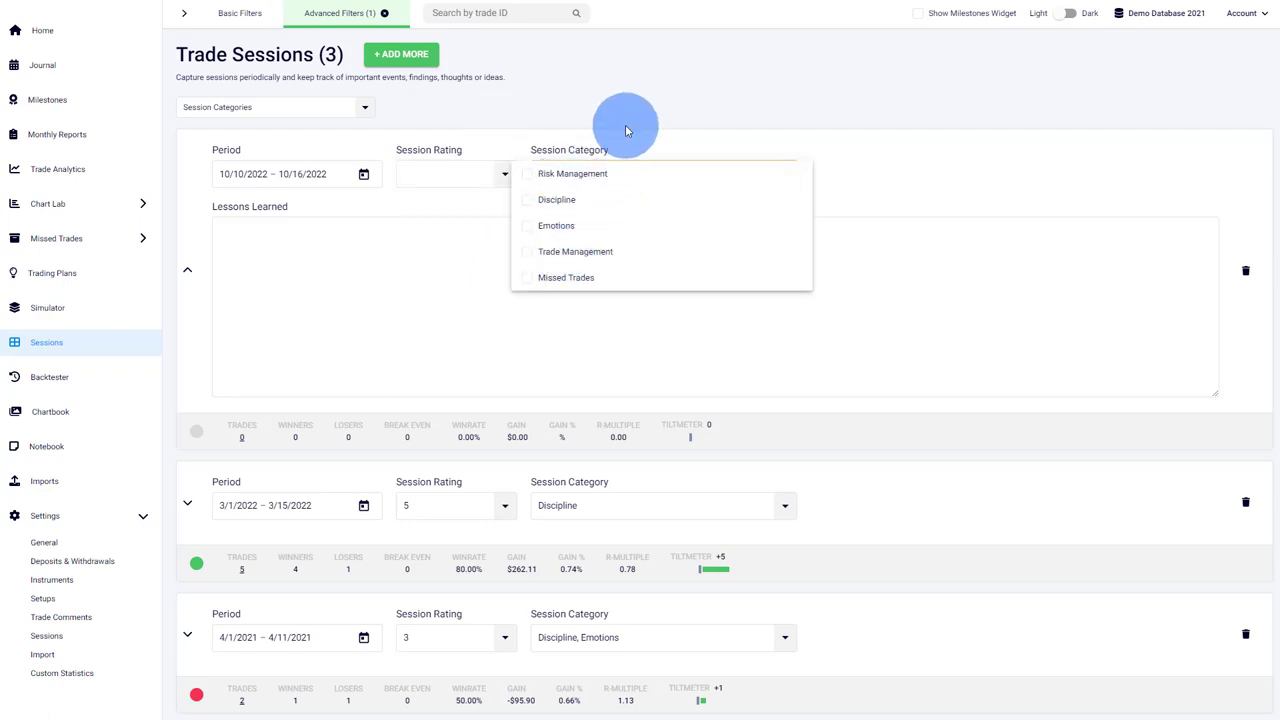
left_click(447, 290)
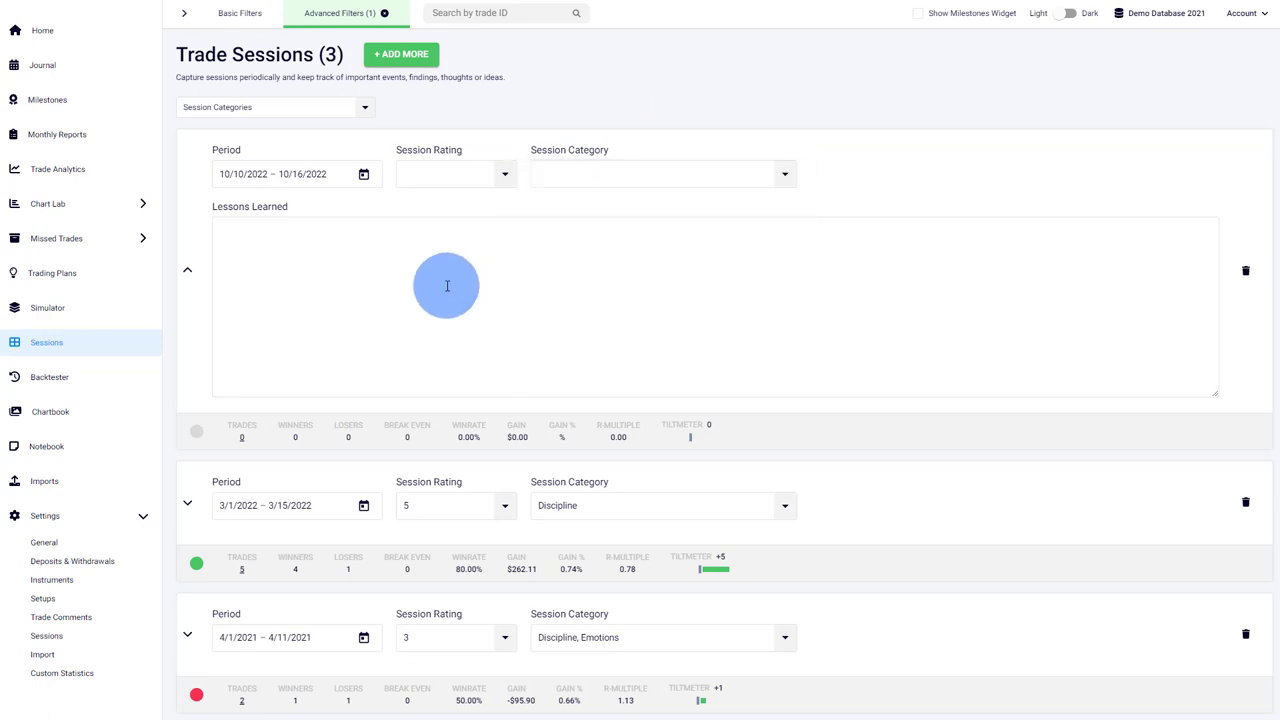
left_click(277, 108)
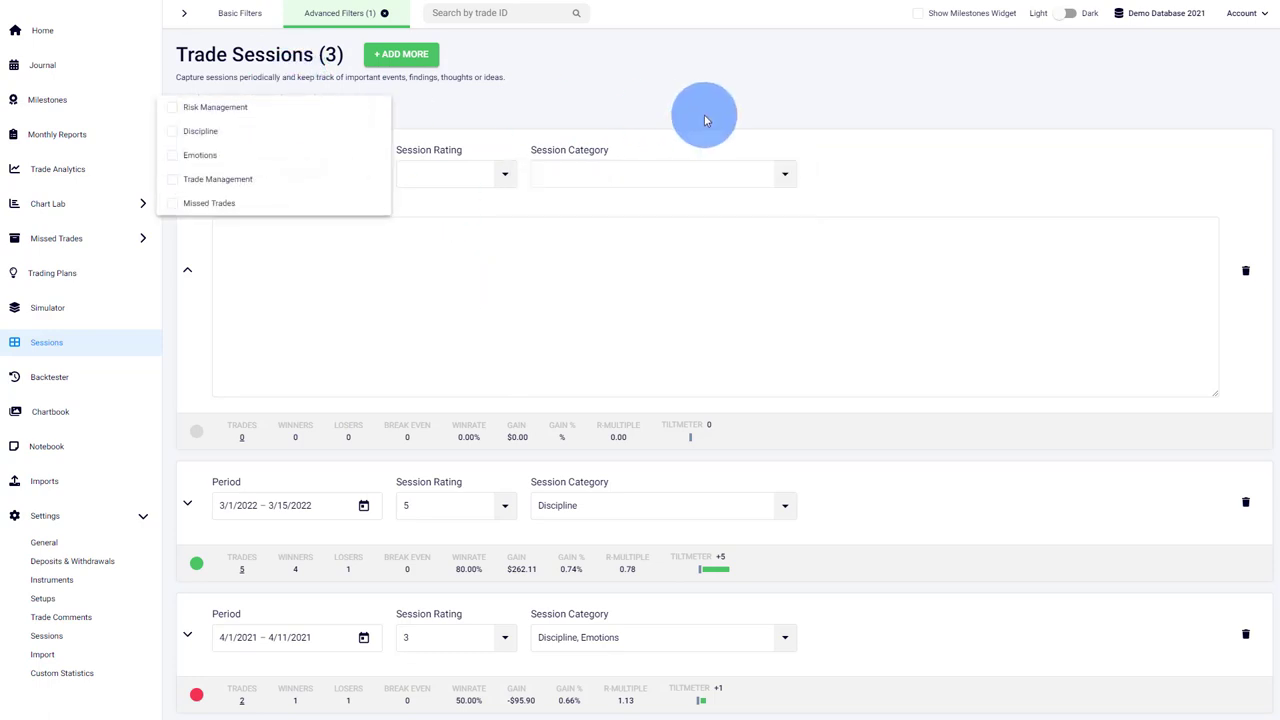
left_click(382, 265)
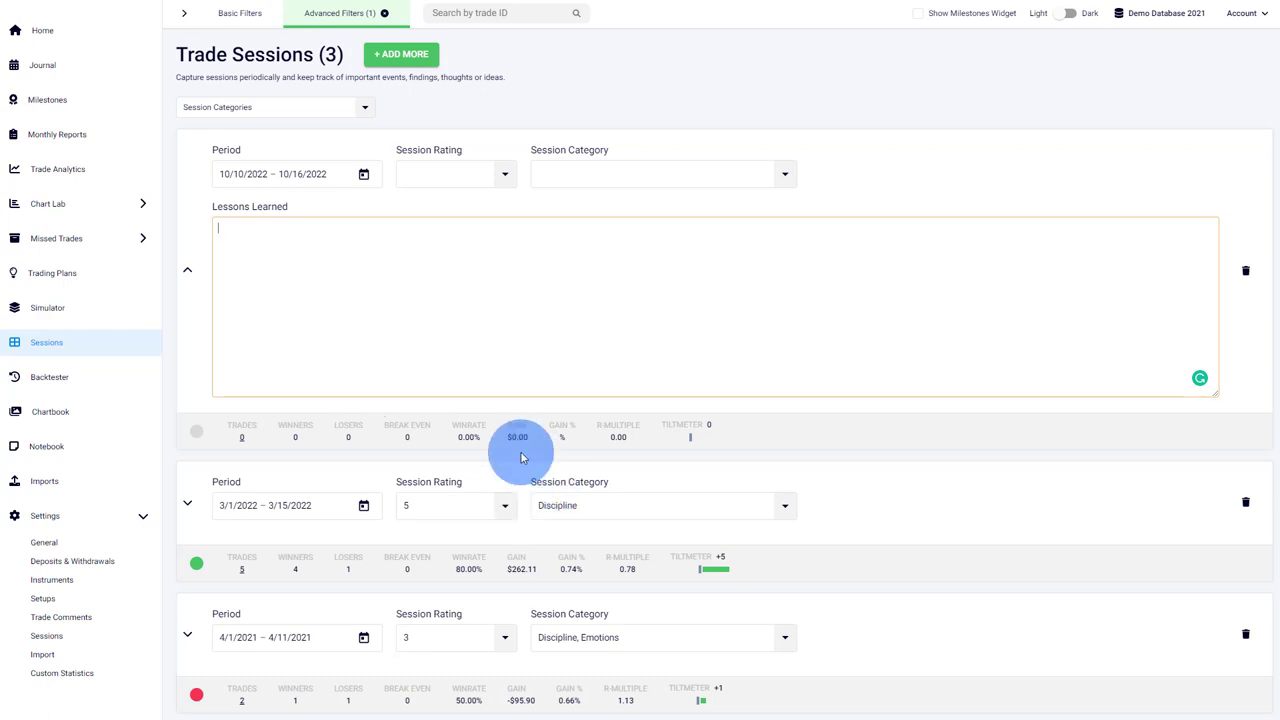
Collapse the new session's Lessons Learned section and review the April 2021 session.
left_click(400, 634)
type("3")
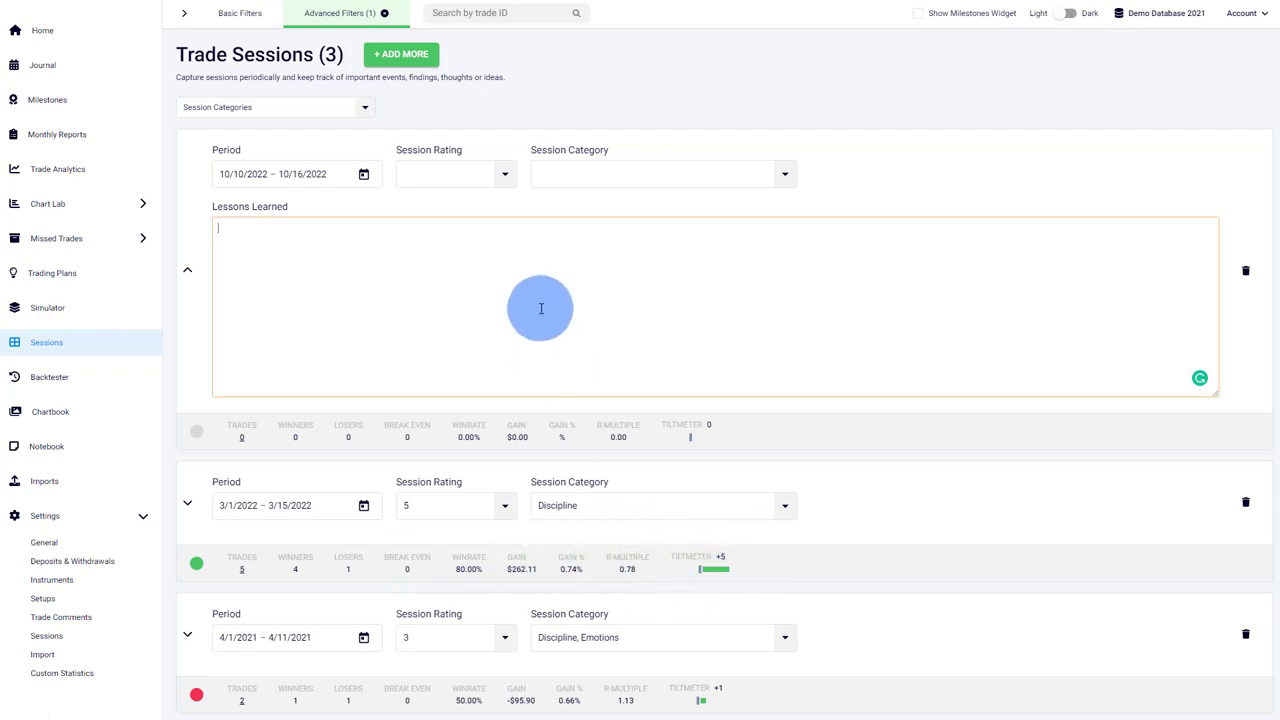
left_click(189, 273)
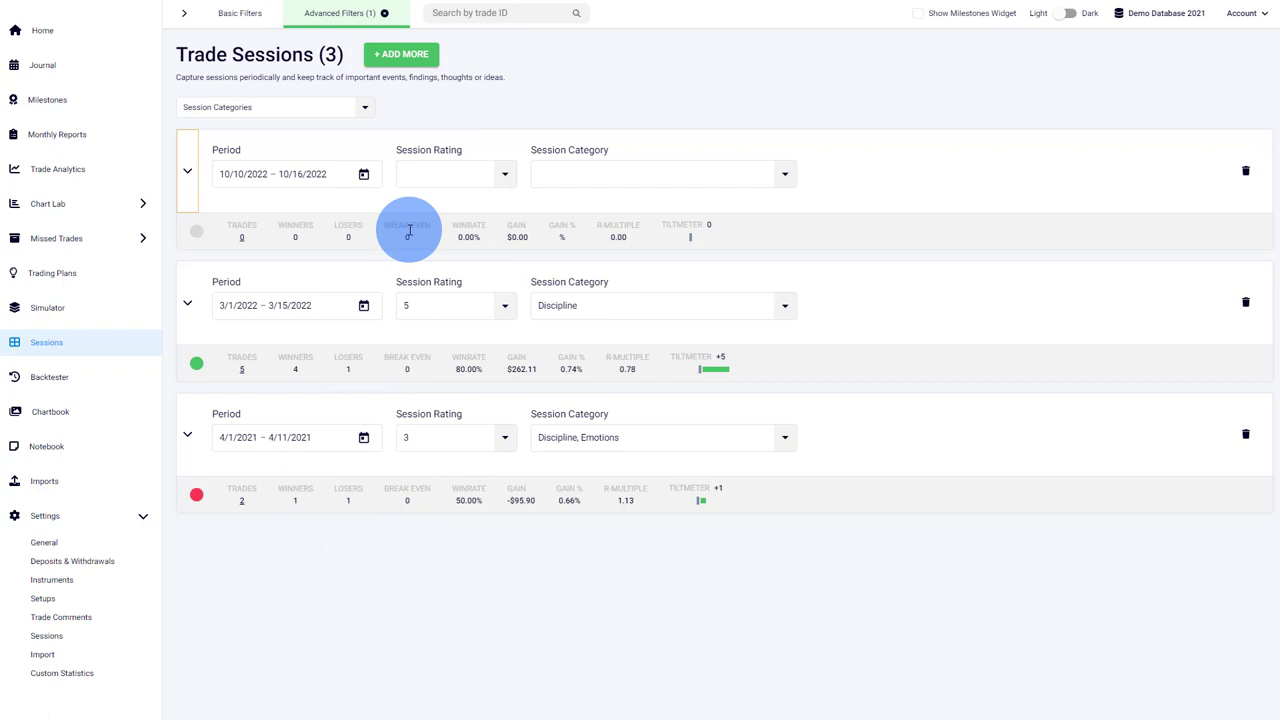
left_click(186, 438)
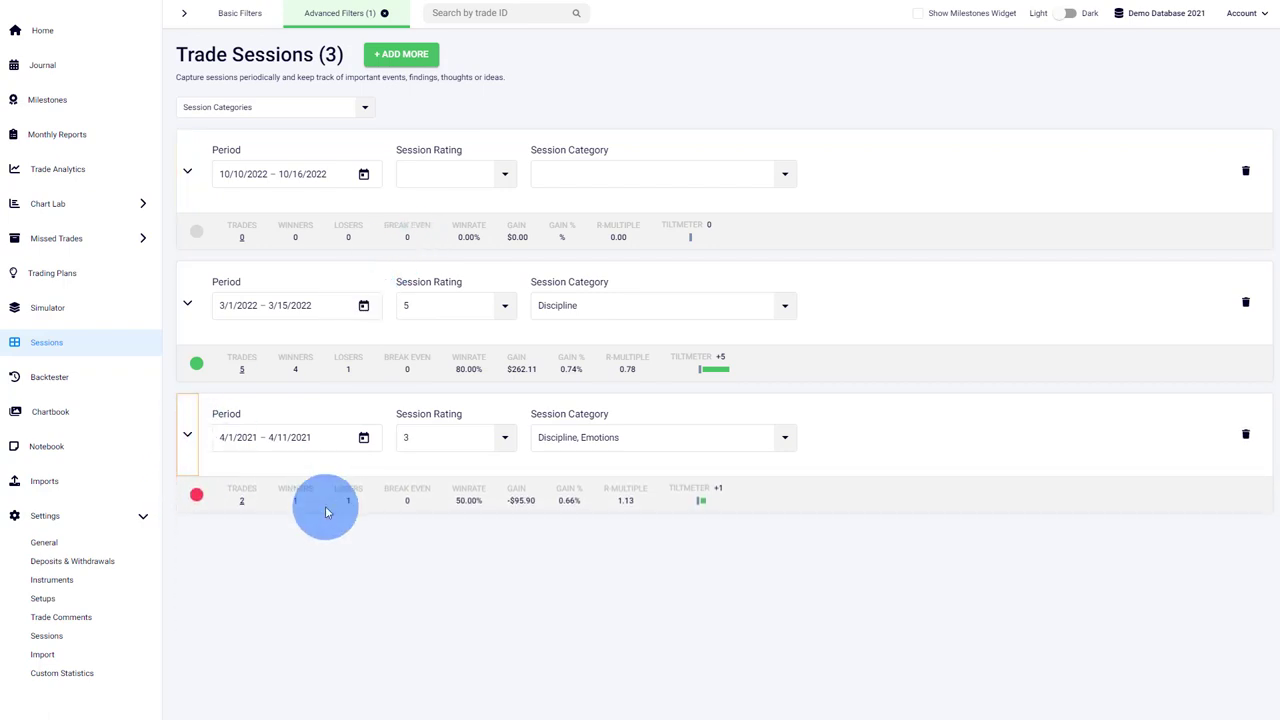
Open the Missed Trades Journal and clear the active advanced filter.
left_click(80, 240)
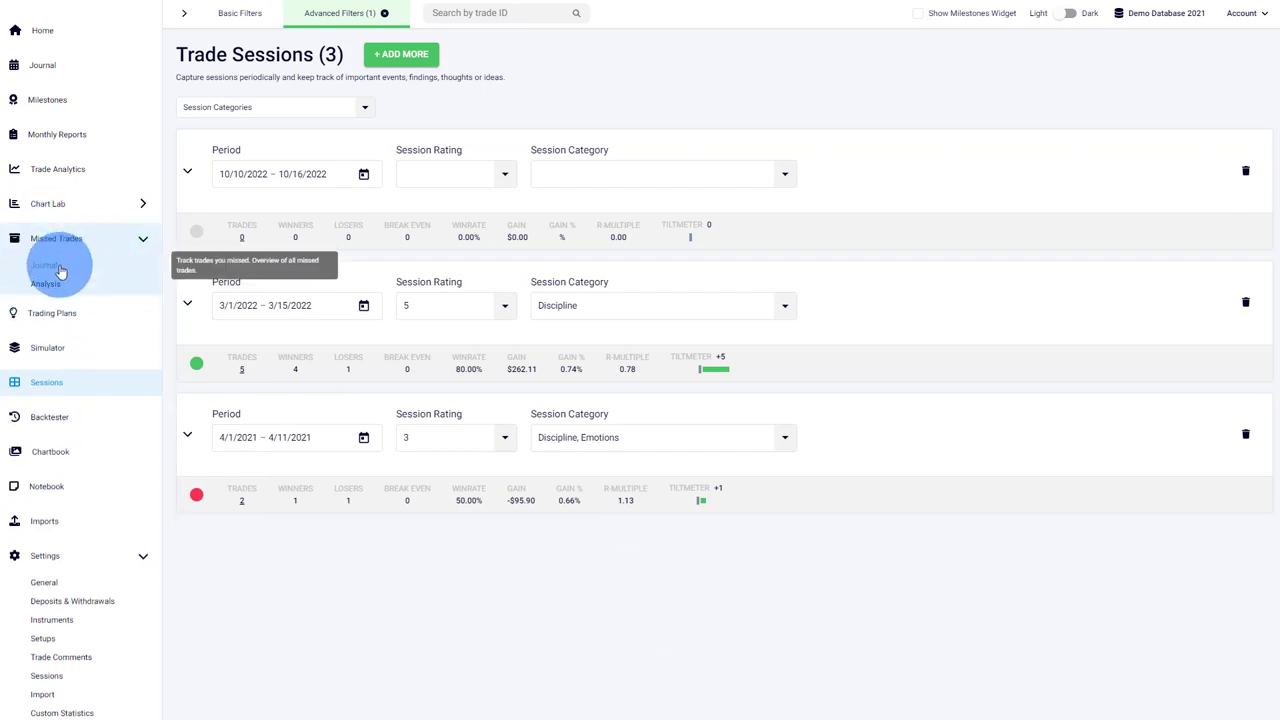
left_click(60, 270)
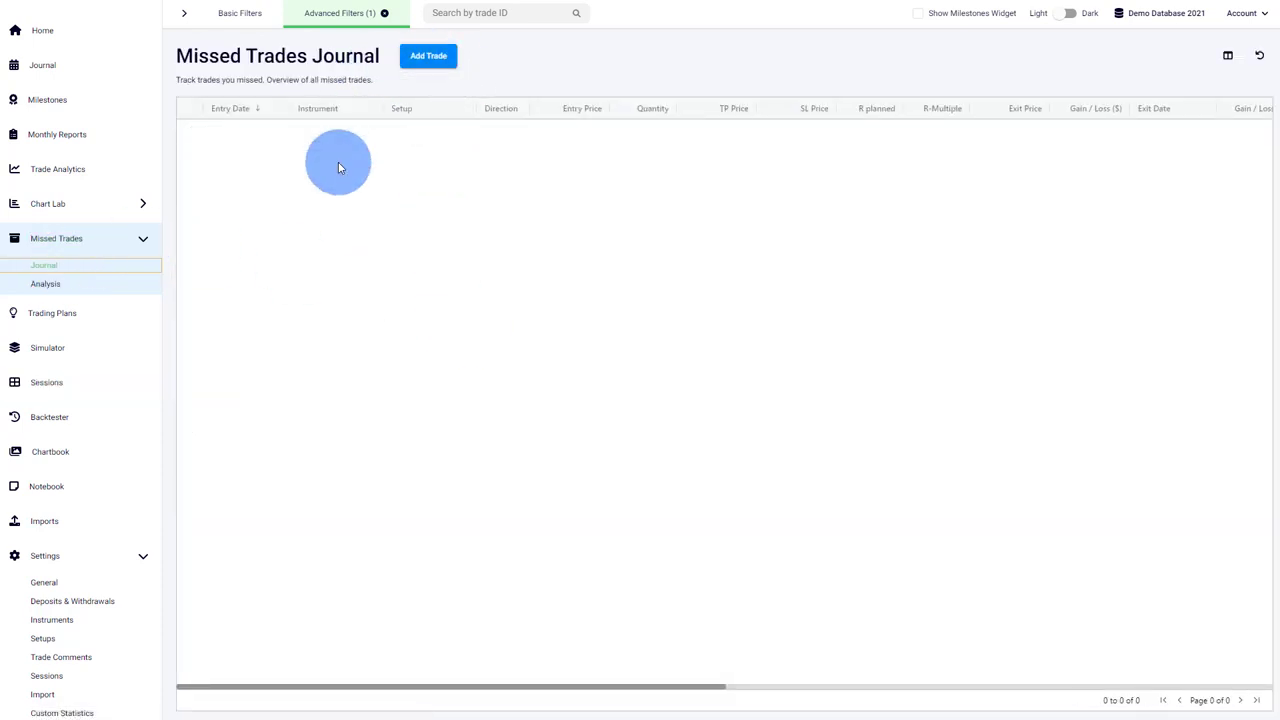
left_click(384, 13)
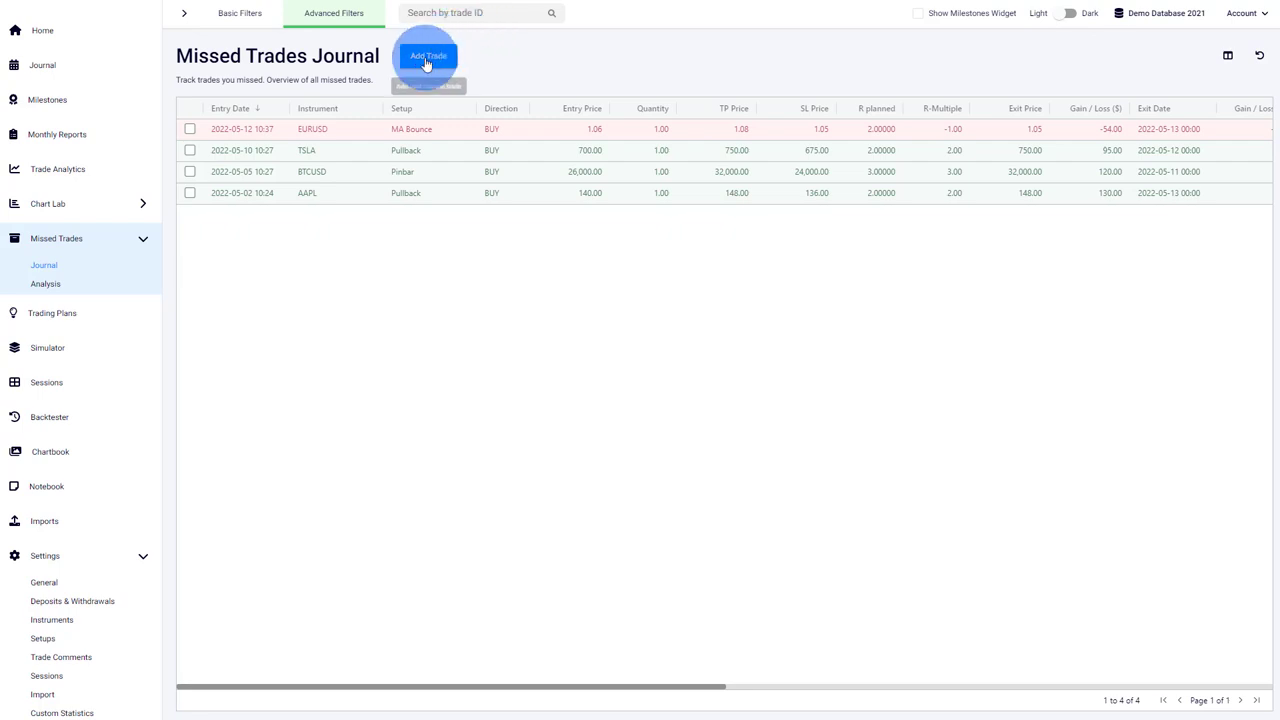
Open the EURUSD missed trade's advanced trade data and deselect Sleep in its Missed Trades statistic.
left_click(237, 133)
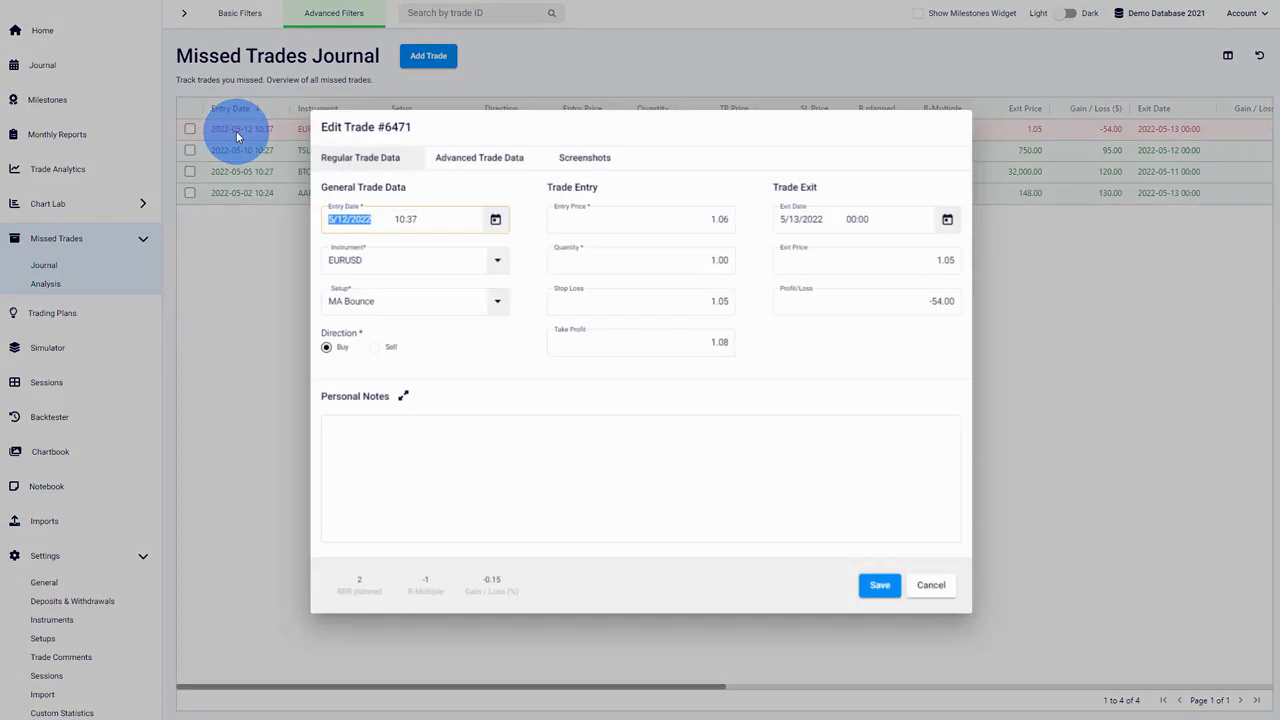
left_click(479, 157)
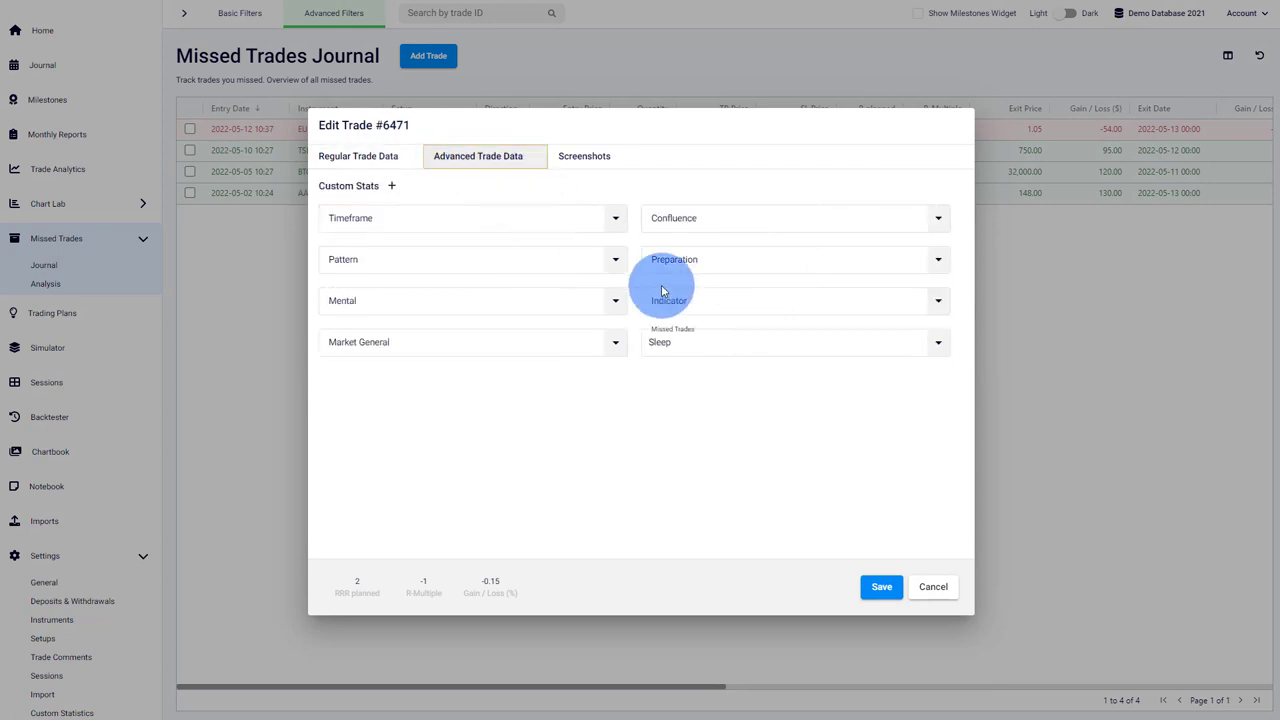
left_click(690, 346)
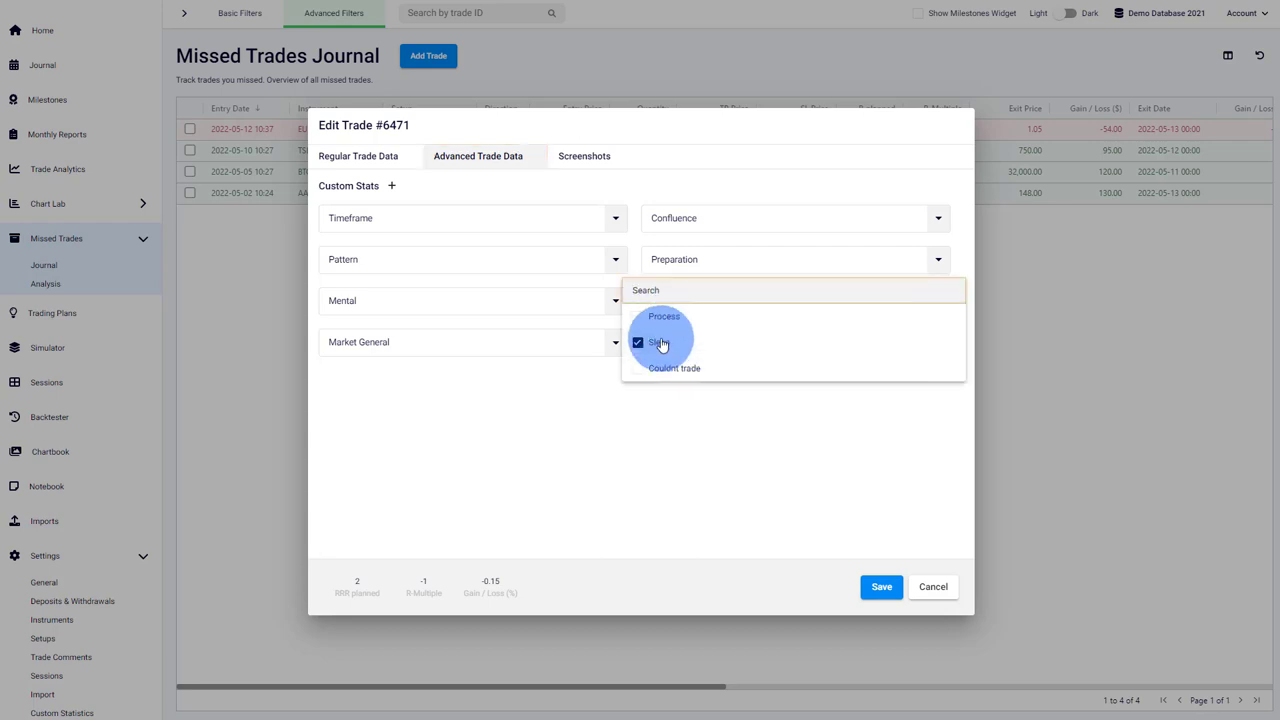
left_click(662, 344)
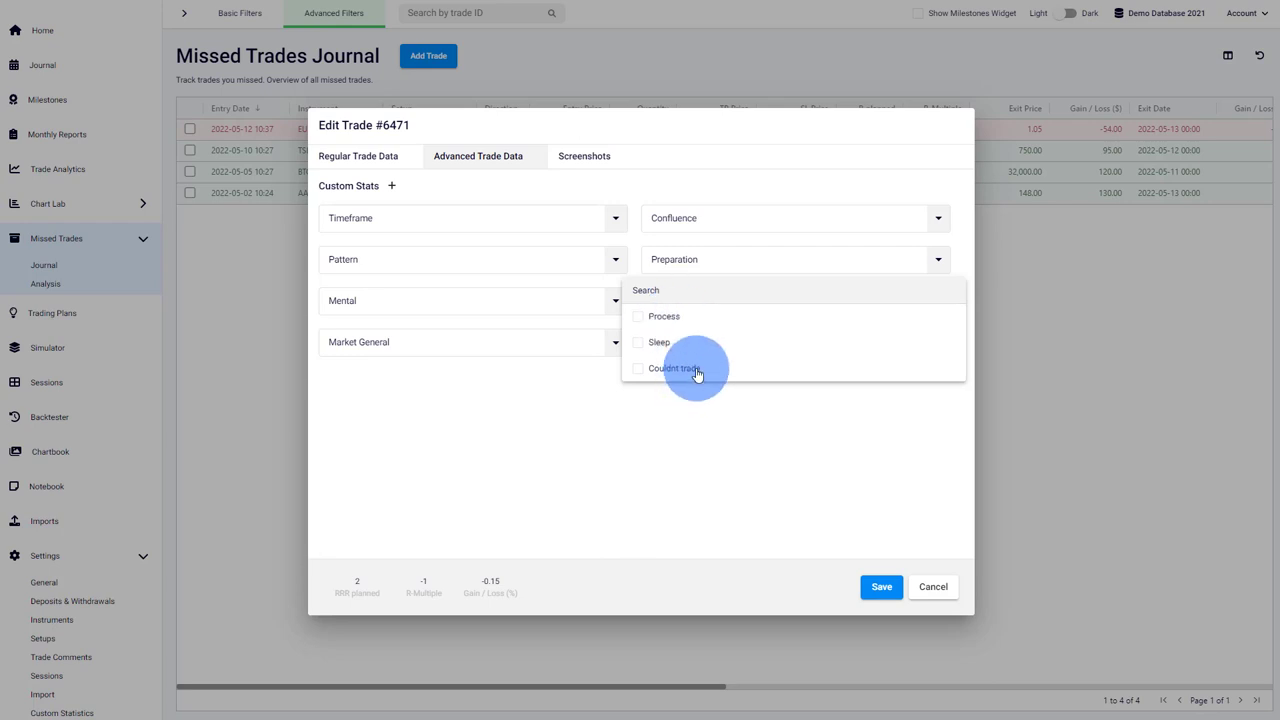
Try the Couldnt trade, Sleep and Process options in turn for the trade's Missed Trades statistic, deselecting each again.
left_click(680, 370)
left_click(676, 372)
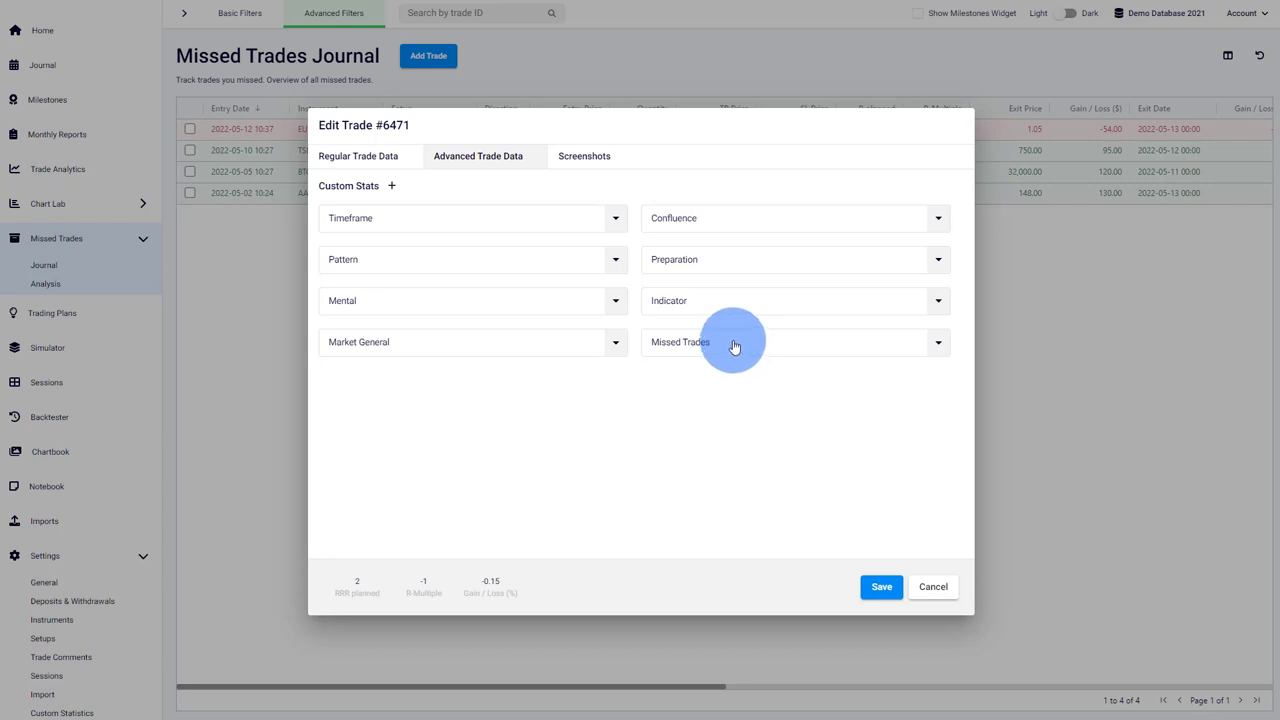
left_click(733, 345)
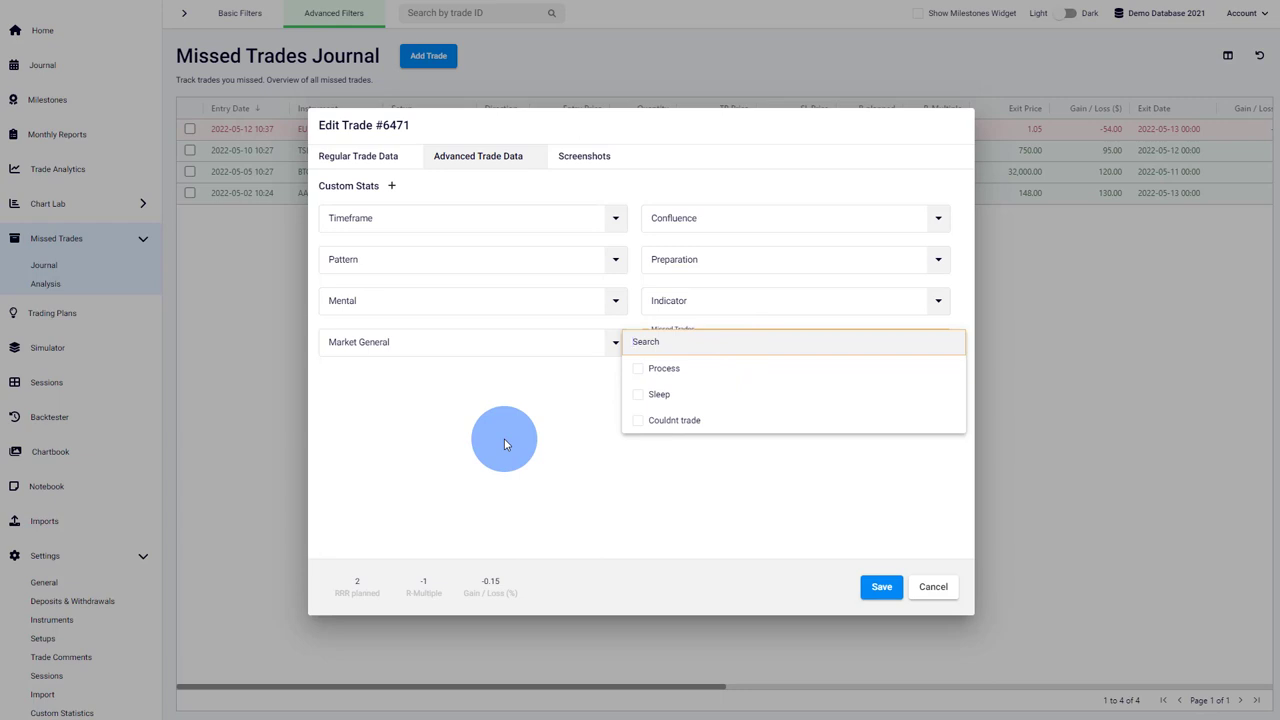
left_click(661, 396)
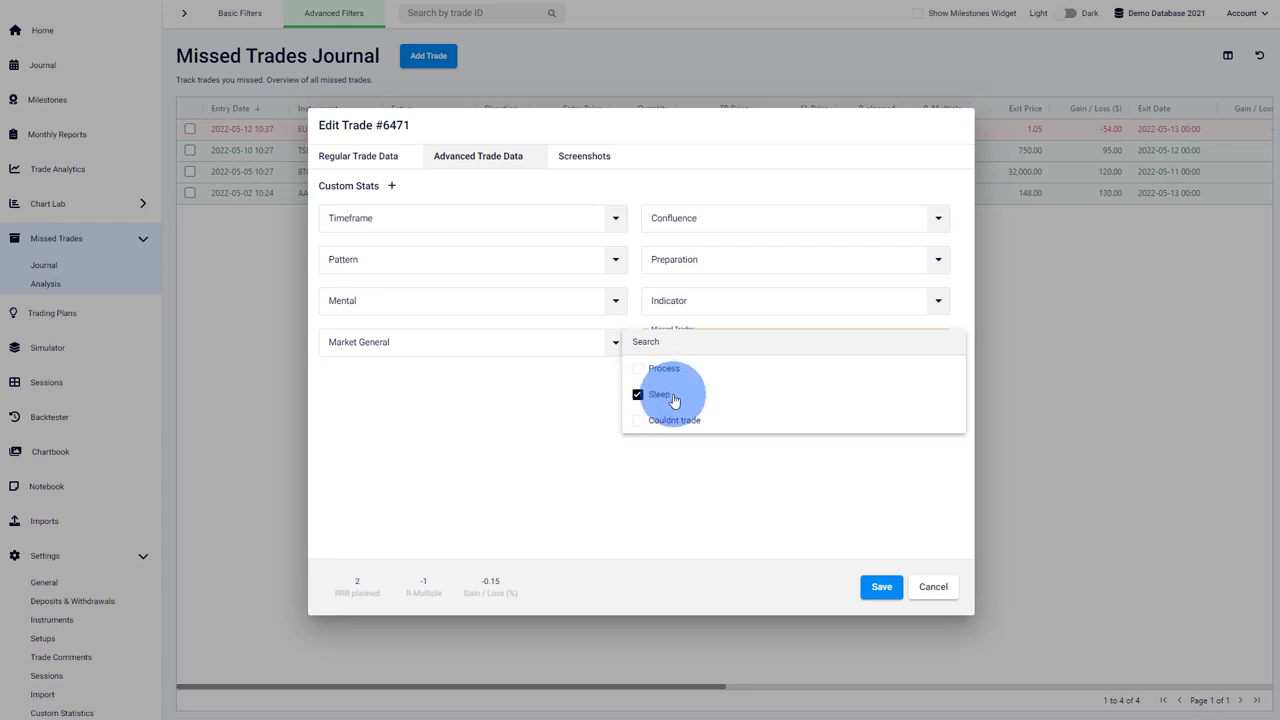
left_click(660, 398)
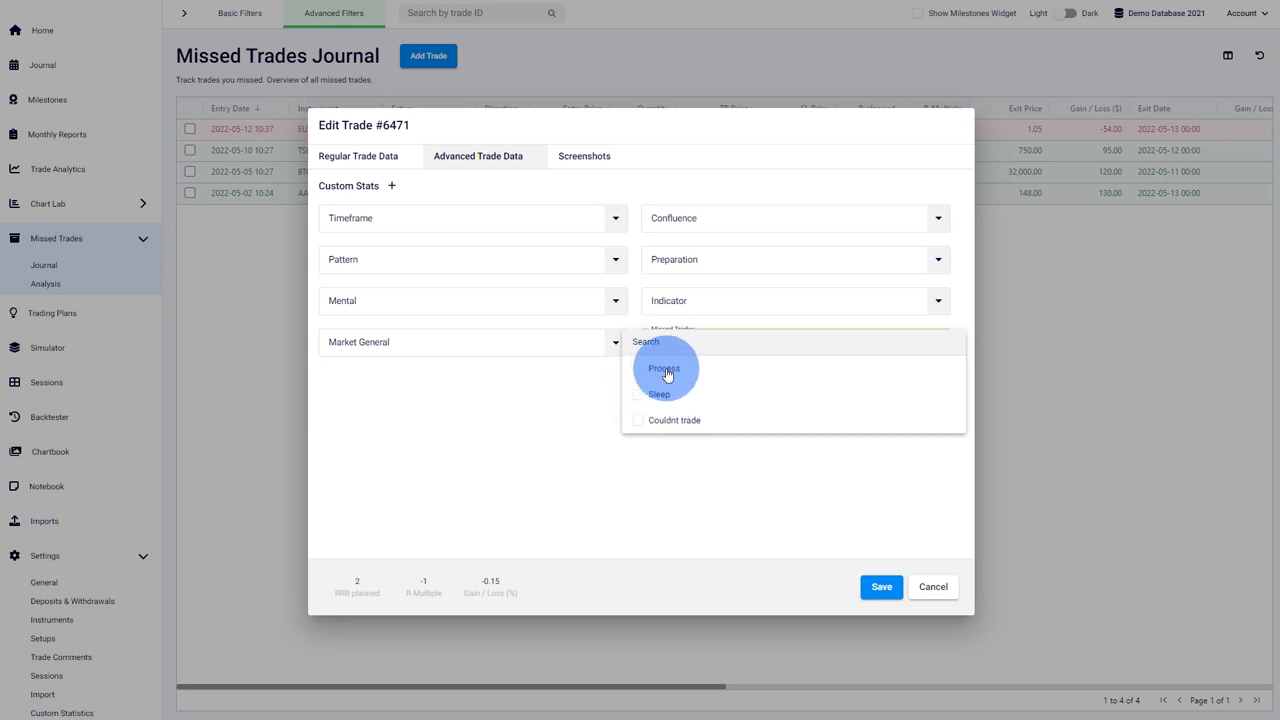
left_click(666, 372)
left_click(656, 372)
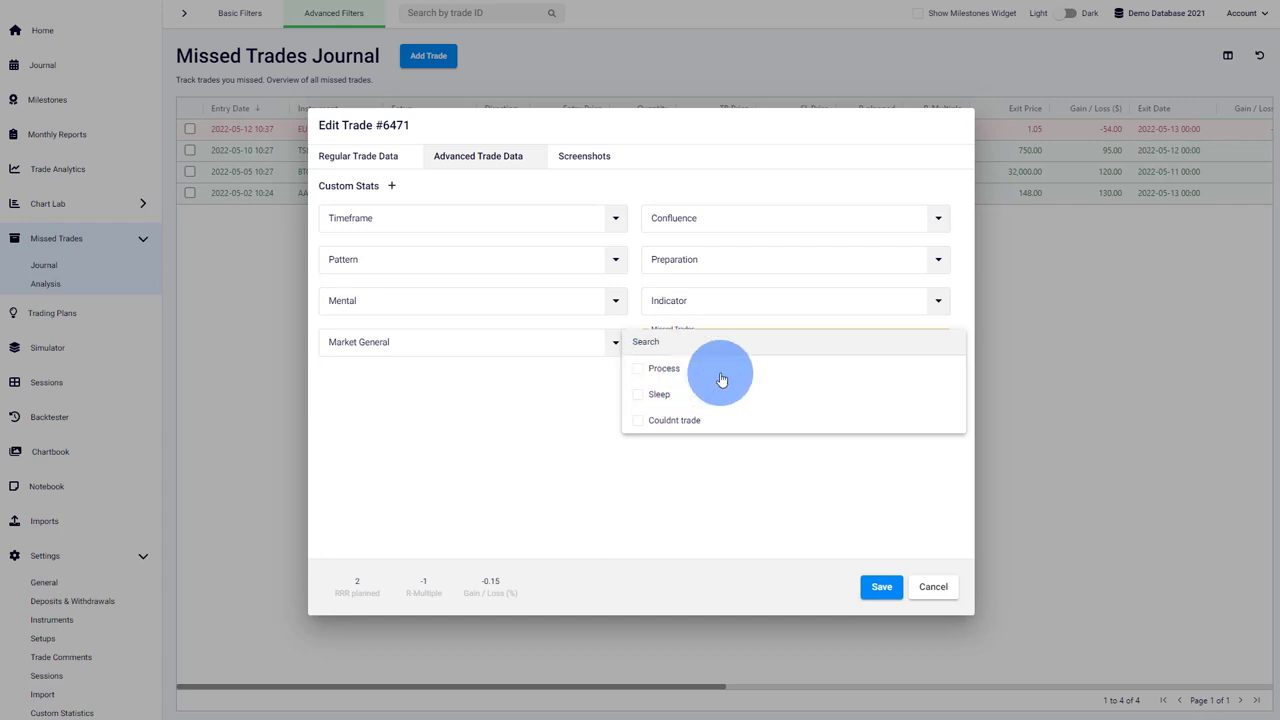
Try the Couldnt trade option in the EURUSD trade's Missed Trades statistic and close the trade without saving.
left_click(676, 421)
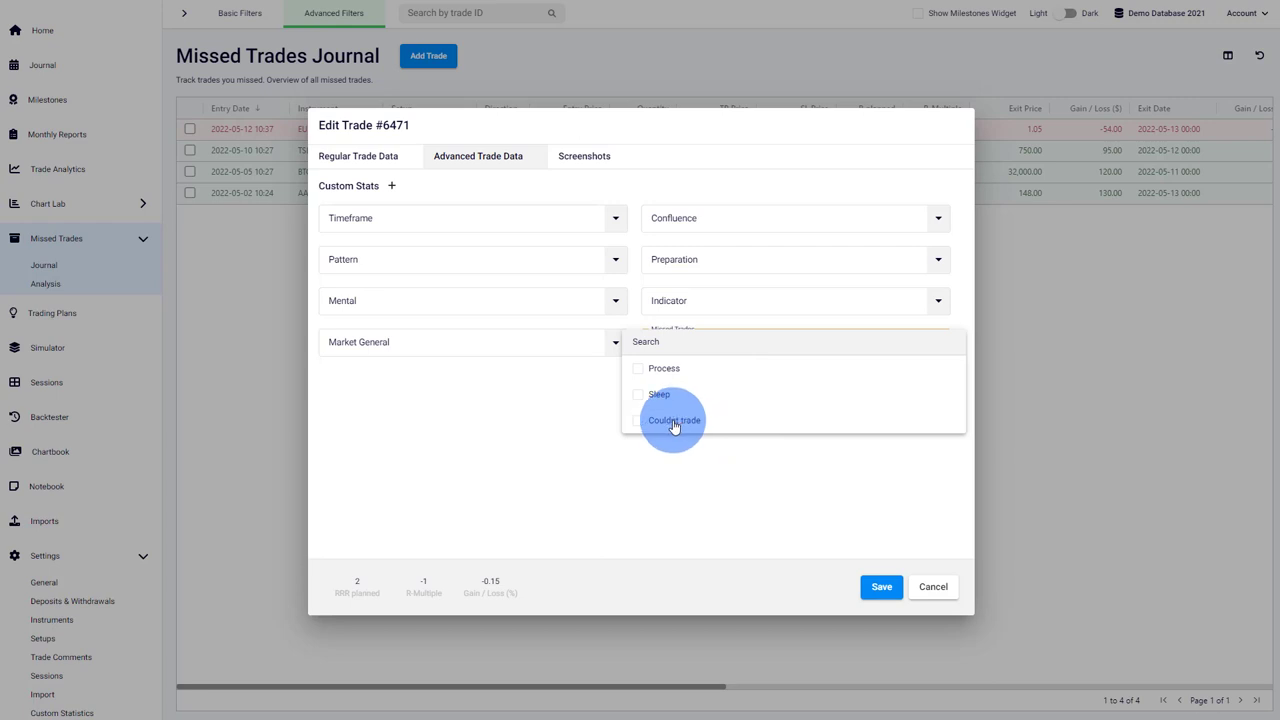
left_click(670, 424)
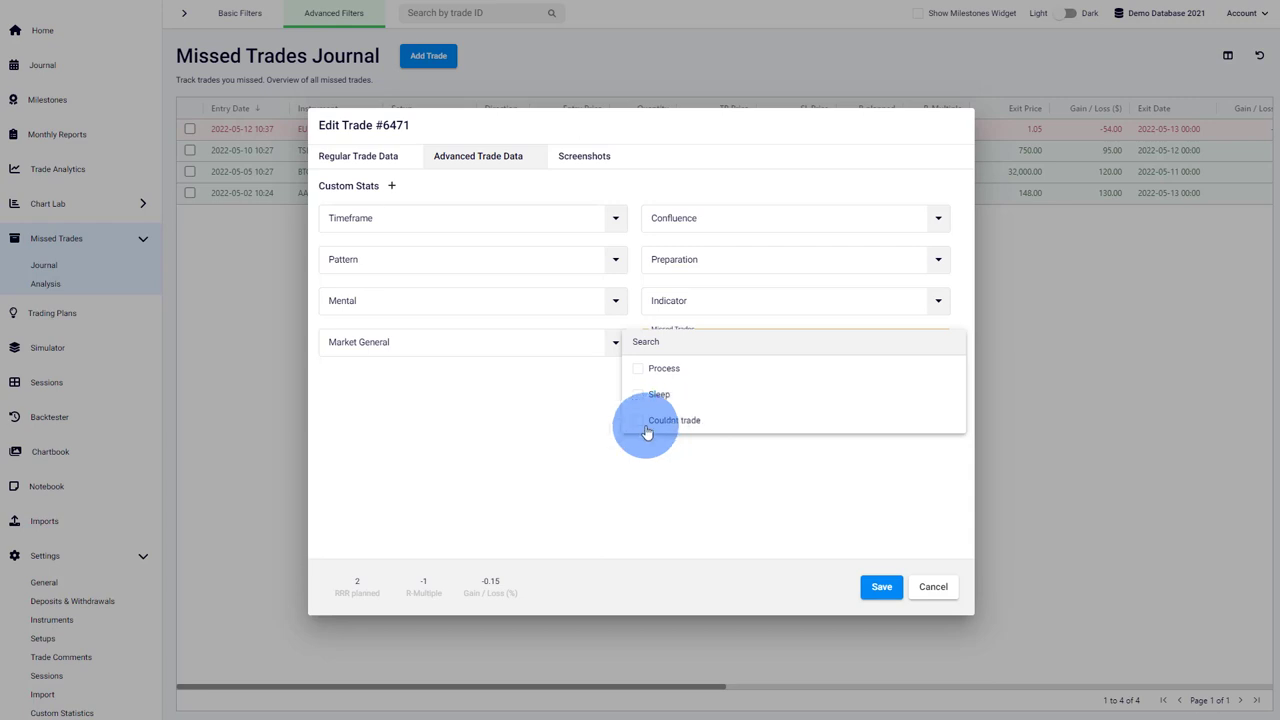
left_click(641, 463)
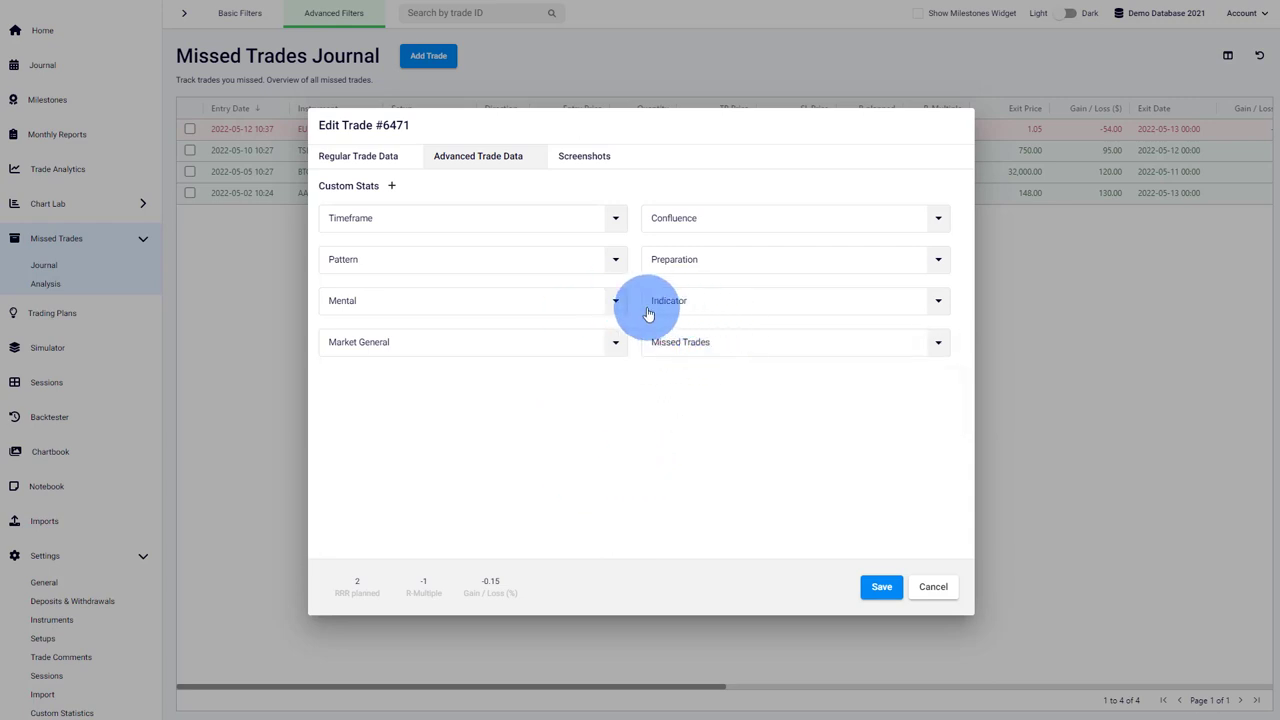
left_click(950, 593)
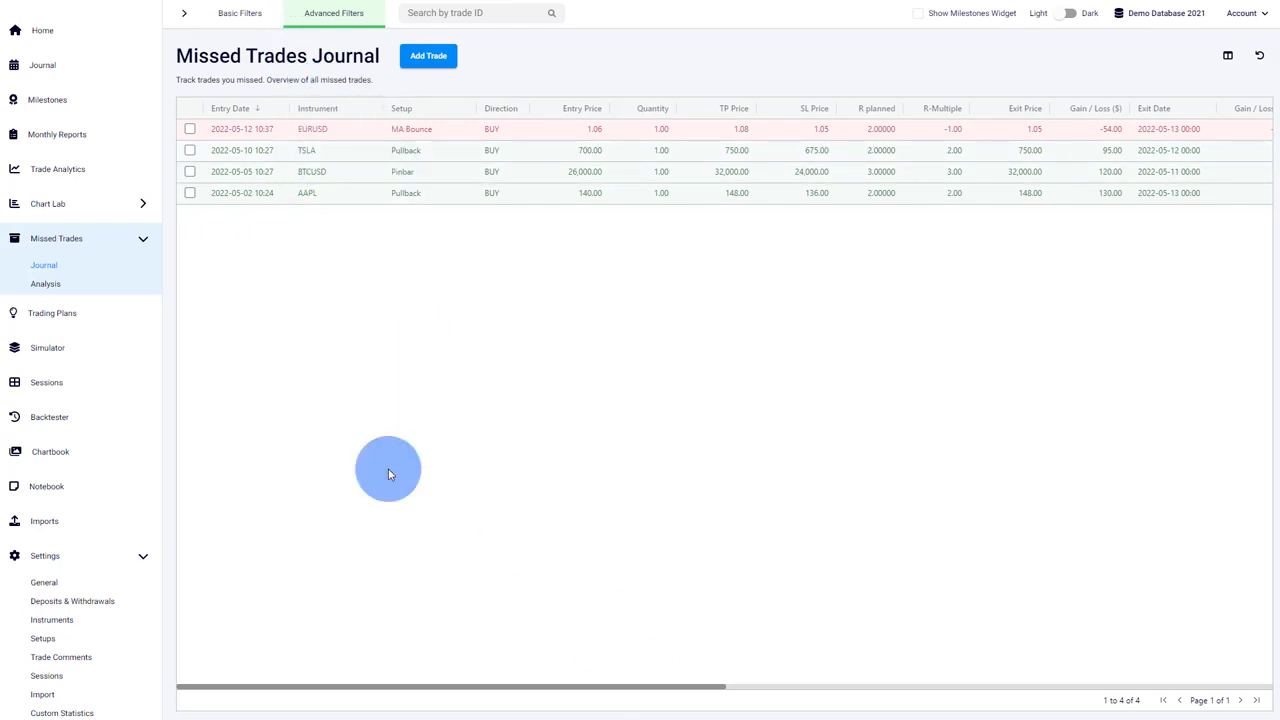
Collapse the Settings section and open the "Template - 9 questions" note in the Notebook.
left_click(75, 558)
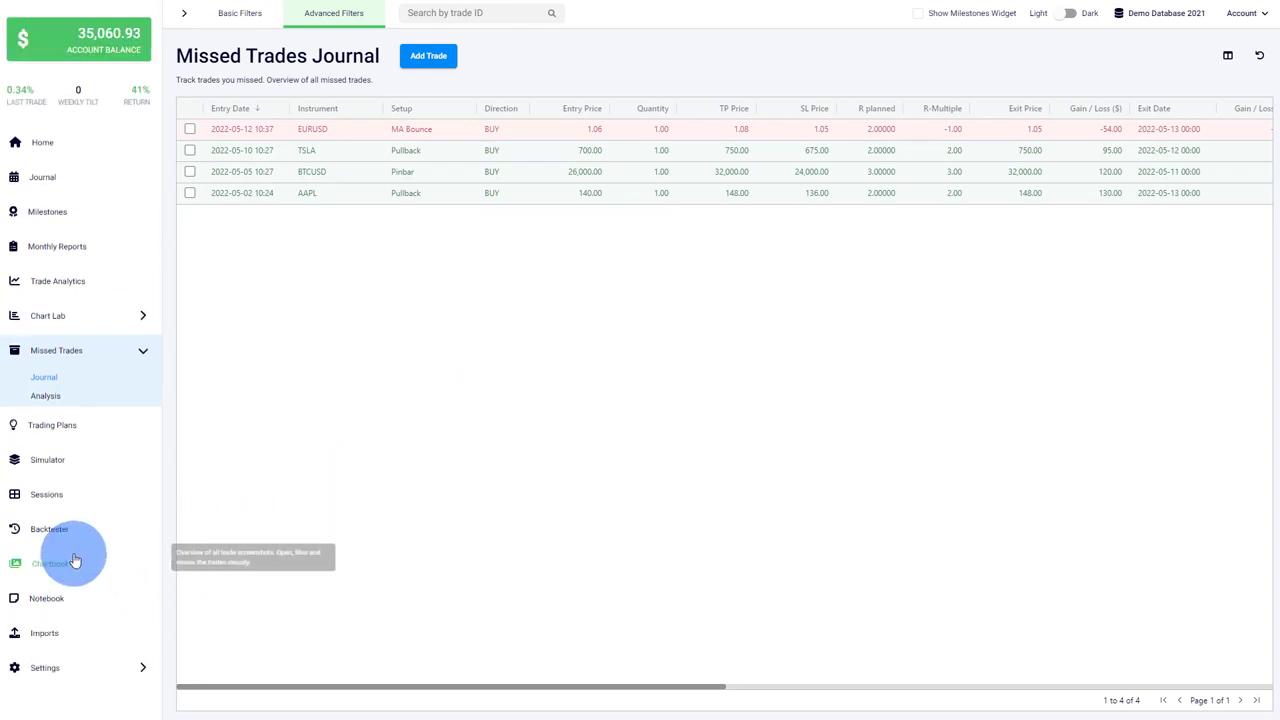
left_click(72, 600)
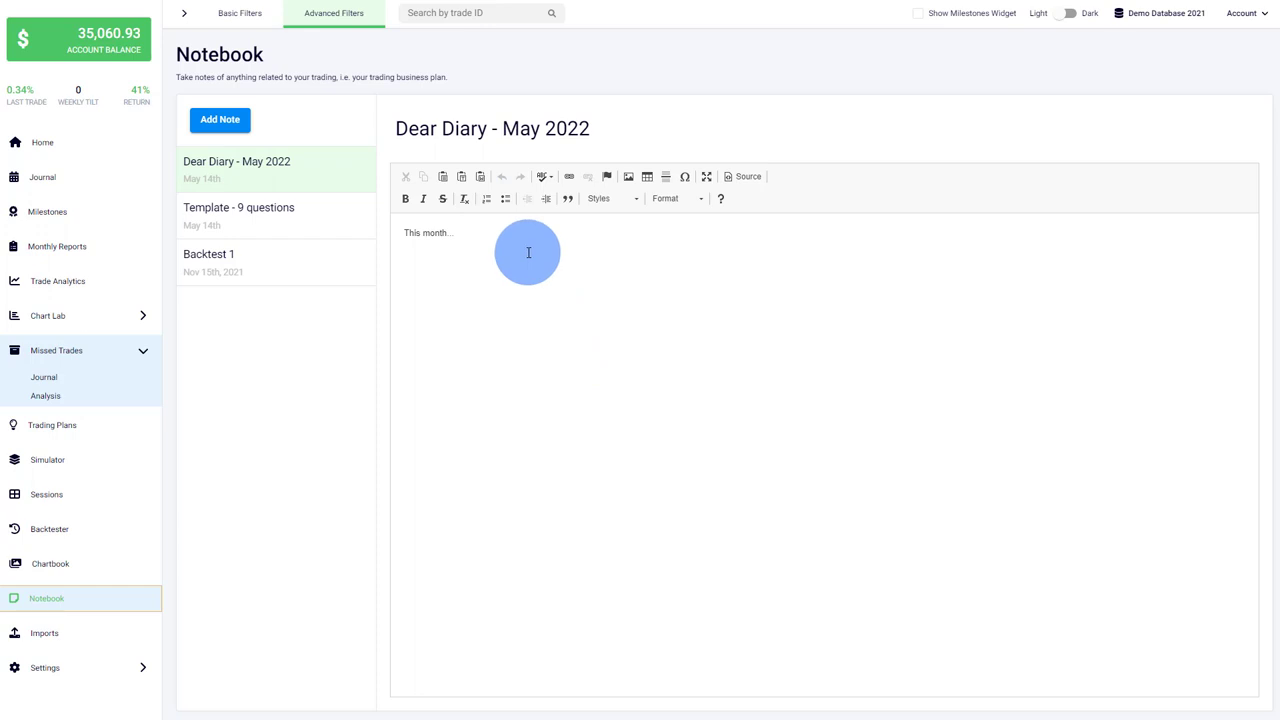
left_click(311, 219)
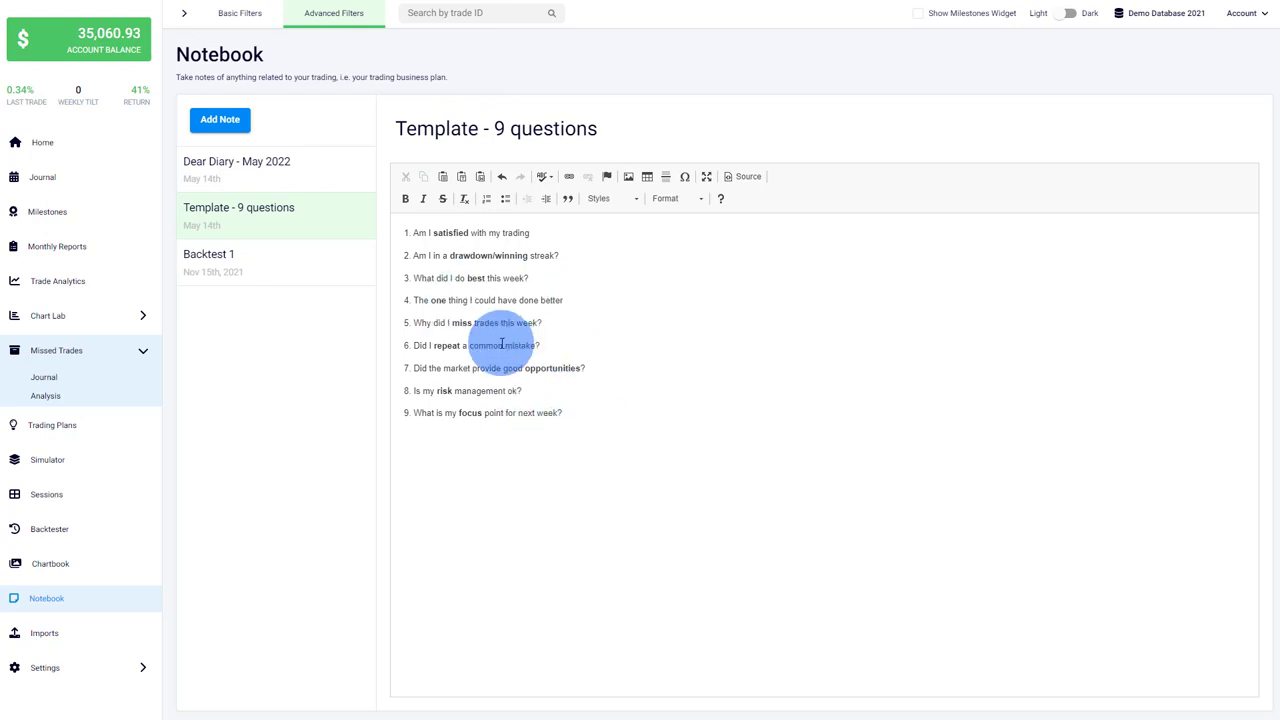
Copy all nine questions from the template note and paste them into a newly added notebook note.
left_click_drag(566, 410, 363, 223)
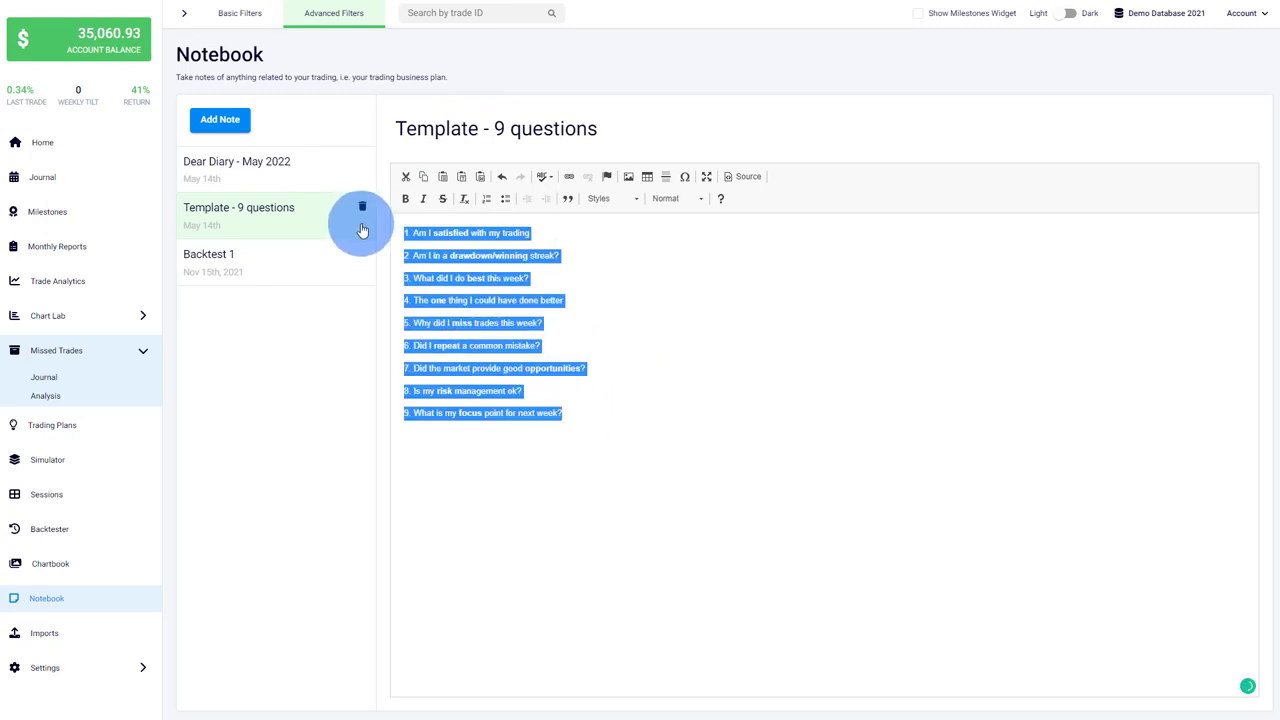
left_click(228, 124)
left_click(543, 323)
type("1. Am I satisfied with my trading 2. Am I in a drawdown/winning streak? 3. What did I do best this week? 4. The one thing I could have done better 5. Why did I miss trades this week? 6. Did I repeat a common mistake? 7. Did the market provide good opportunities? 8. Is my risk management ok? 9. What is my focus point for next week?")
Add the placeholder answer "ffff" below the first question of the new note, followed by an empty line.
key("Return")
type("ffff")
key("Return")
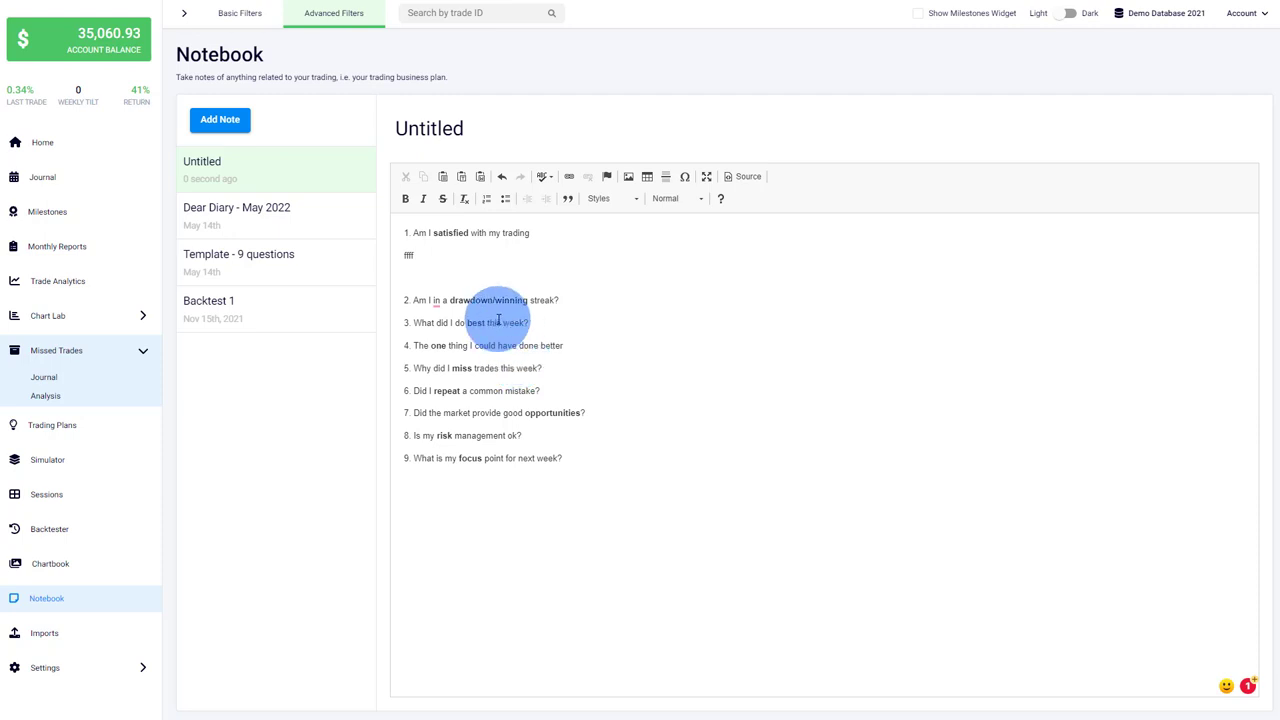
double_click(430, 260)
left_click(436, 278)
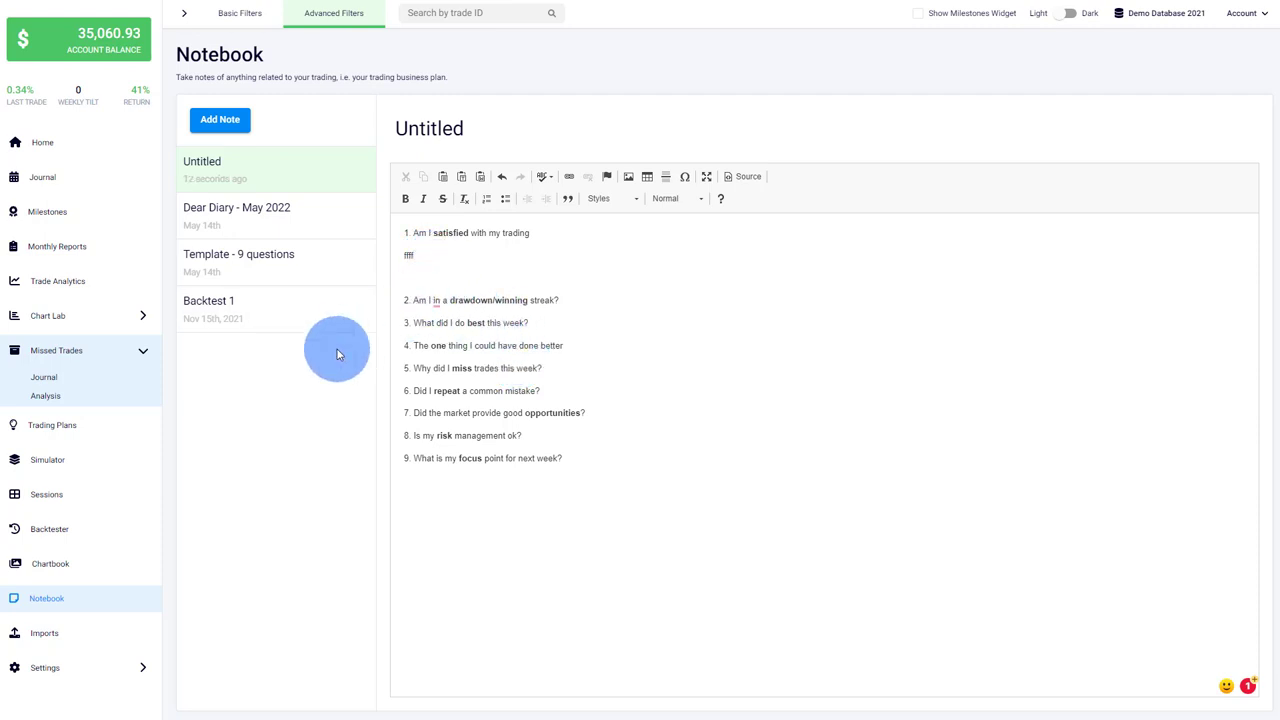